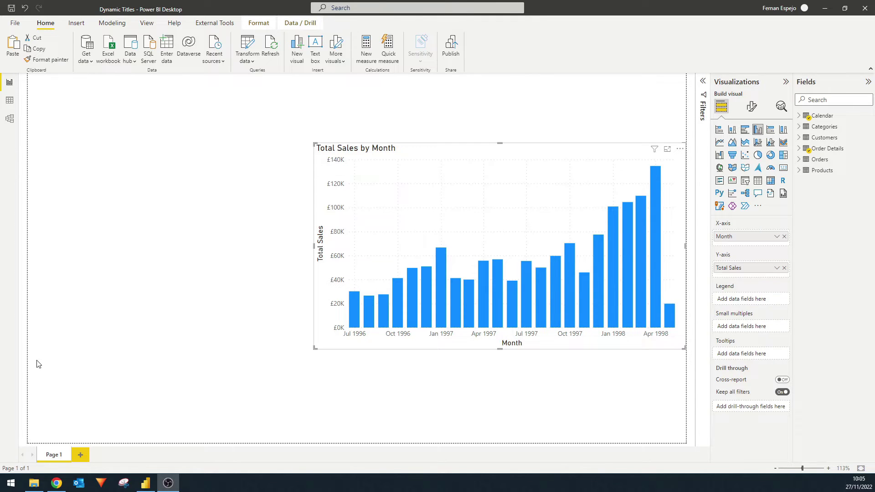
Examine the Calendar table's data and the Total Sales measure in the Order Details table
{"action": "left_click", "coordinate": [10, 99]}
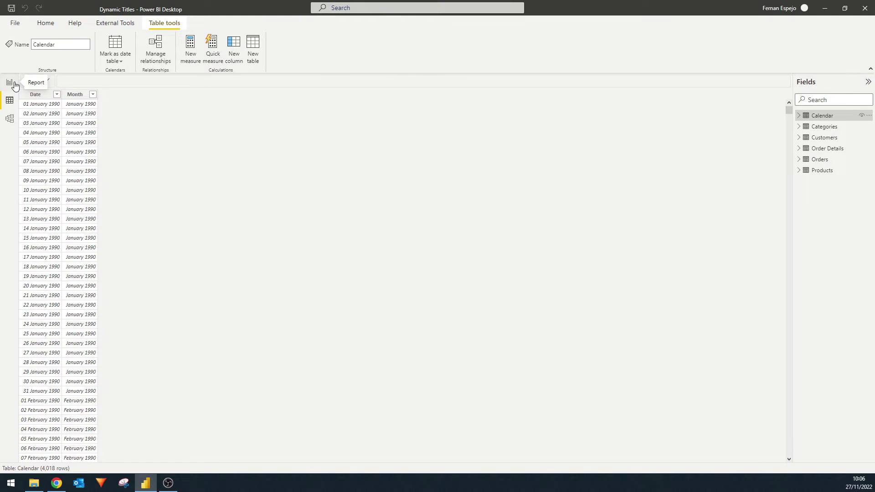
{"action": "left_click", "coordinate": [14, 84]}
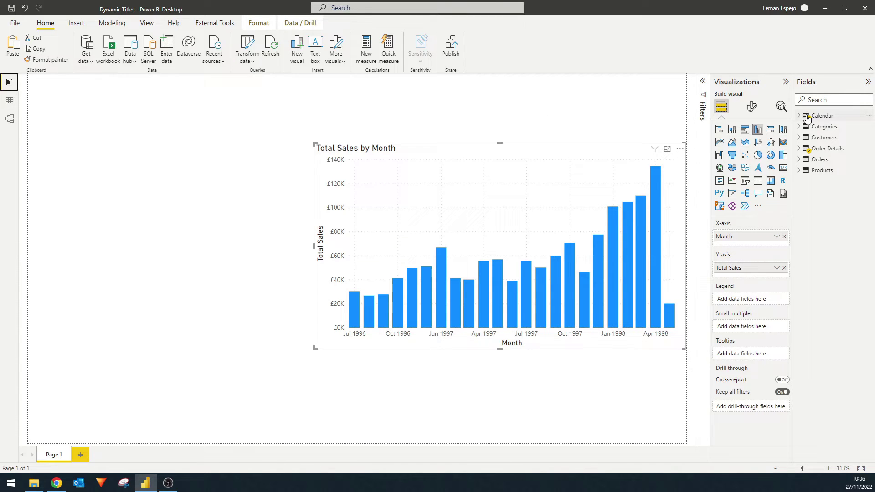
{"action": "left_click", "coordinate": [799, 149]}
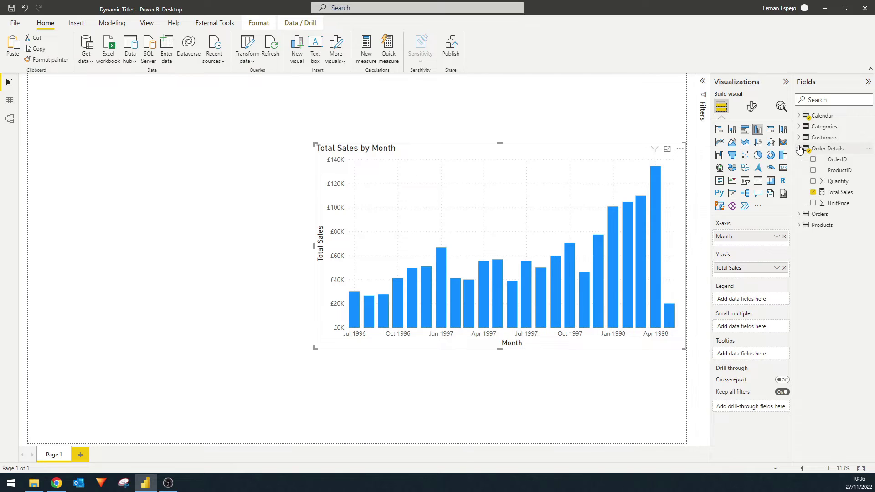
{"action": "left_click", "coordinate": [831, 192]}
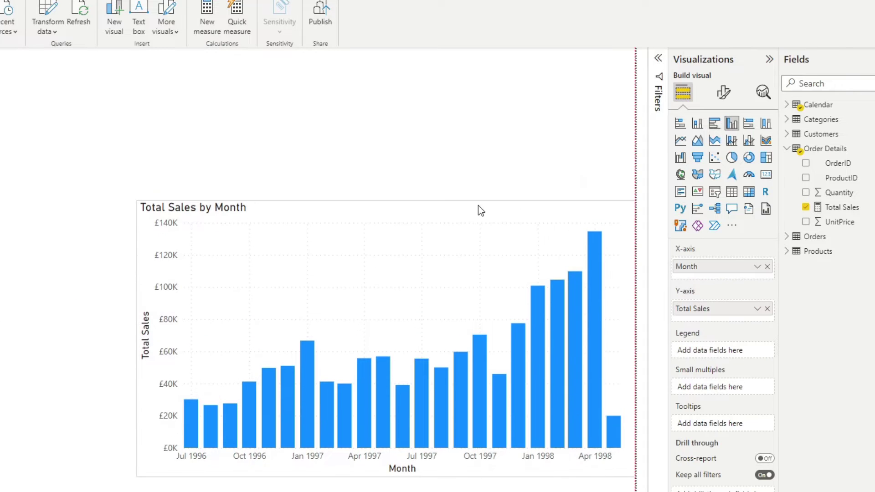
Add a slicer for the CategoryName field of the Categories table in the empty area above the chart
{"action": "left_click", "coordinate": [502, 160]}
{"action": "left_click", "coordinate": [786, 119]}
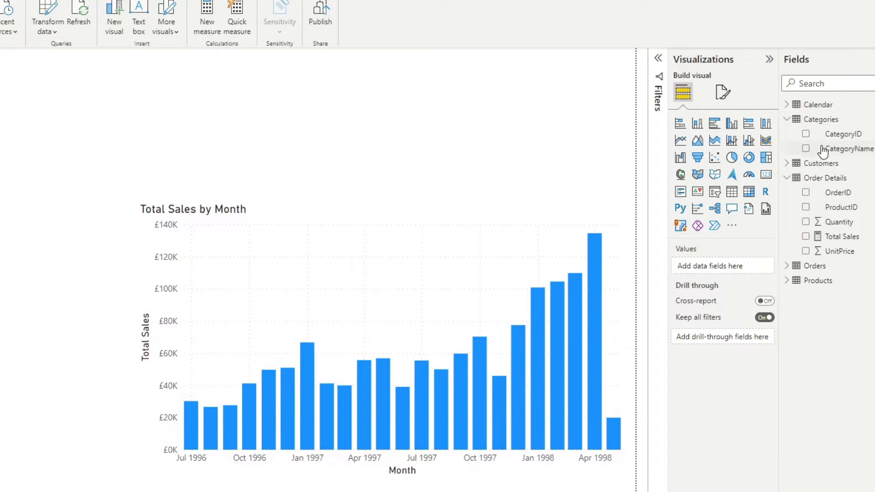
{"action": "left_click_drag", "start_coordinate": [822, 152], "coordinate": [413, 109]}
{"action": "left_click", "coordinate": [714, 191]}
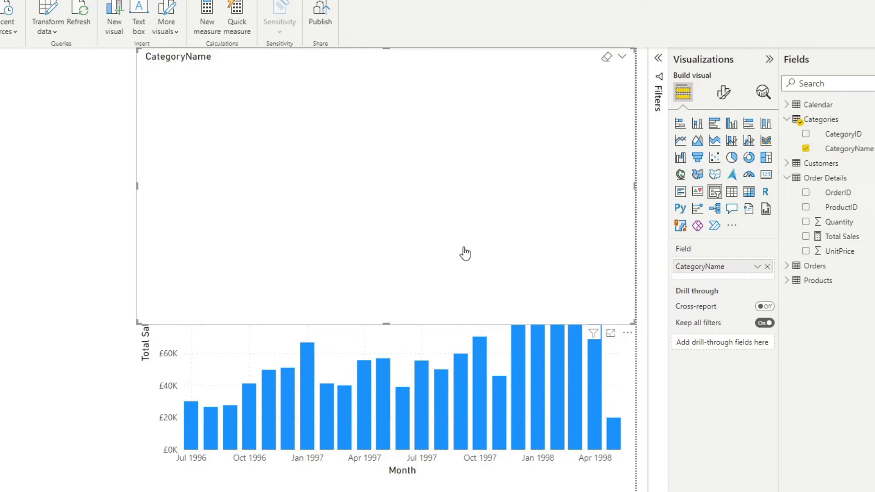
Shrink the CategoryName slicer into a compact dropdown and move the sales chart up beneath it
{"action": "left_click_drag", "start_coordinate": [401, 324], "coordinate": [431, 198]}
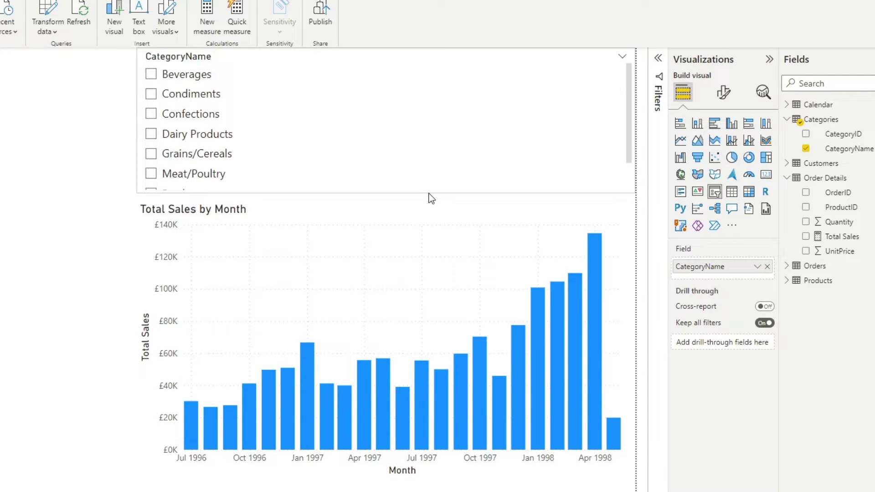
{"action": "left_click", "coordinate": [622, 56]}
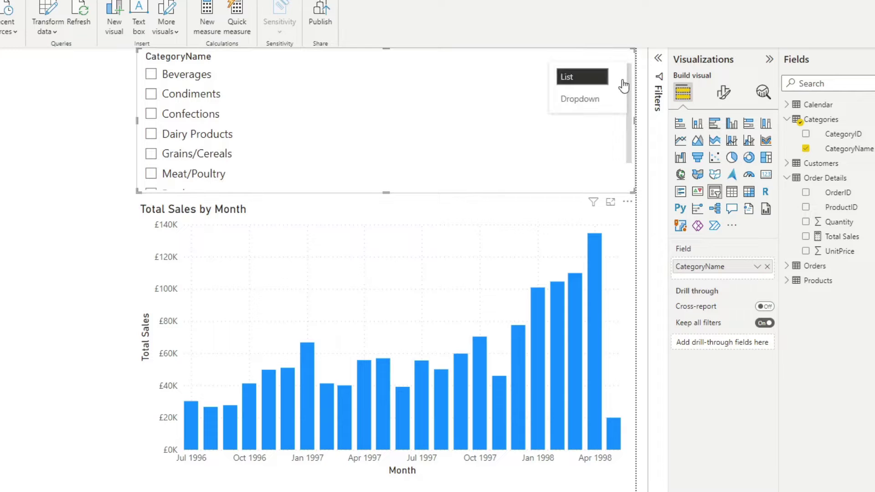
{"action": "left_click", "coordinate": [592, 98]}
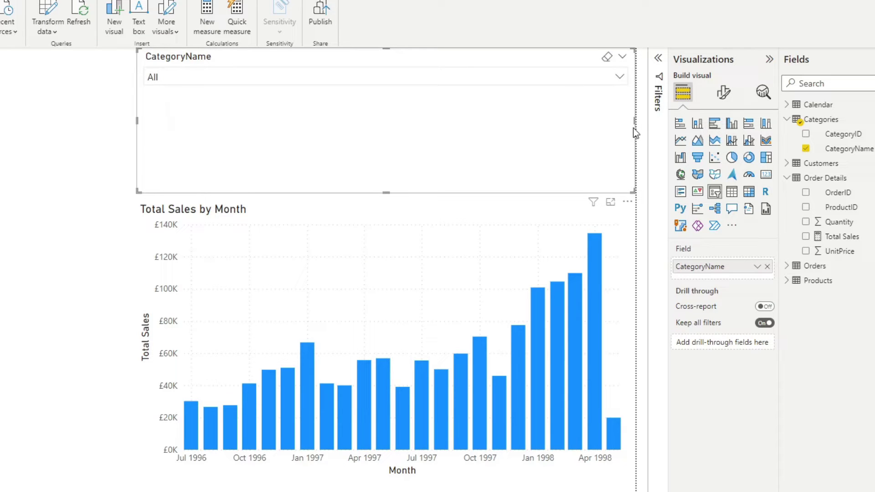
{"action": "left_click_drag", "start_coordinate": [634, 121], "coordinate": [340, 105]}
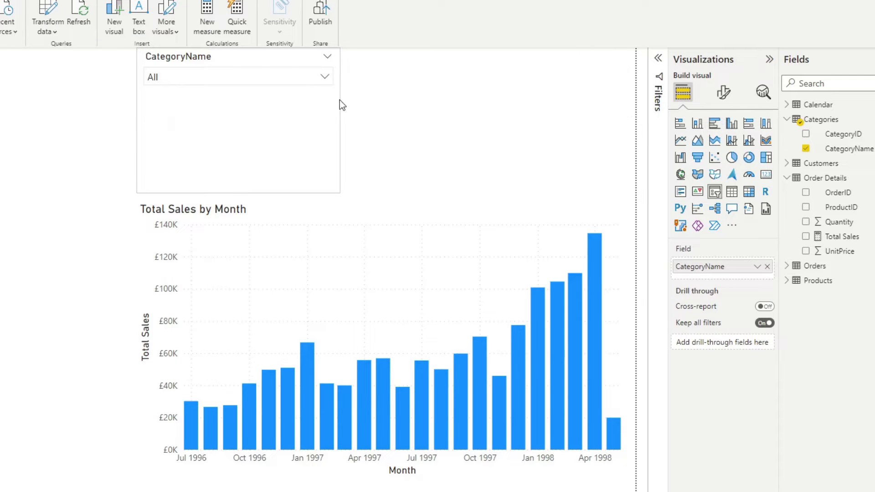
{"action": "left_click_drag", "start_coordinate": [236, 193], "coordinate": [250, 111]}
{"action": "left_click_drag", "start_coordinate": [244, 217], "coordinate": [243, 148]}
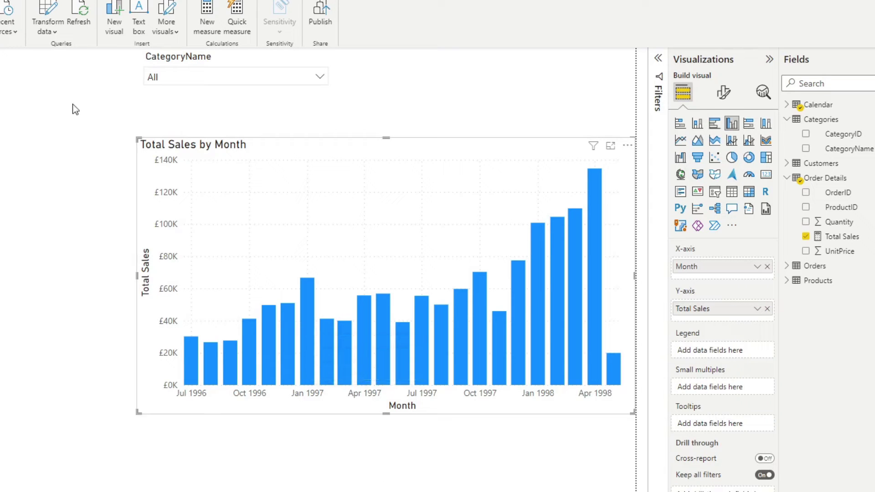
Test the category slicer by filtering the chart to Beverages and switching it to Confections
{"action": "left_click", "coordinate": [164, 77]}
{"action": "left_click", "coordinate": [180, 97]}
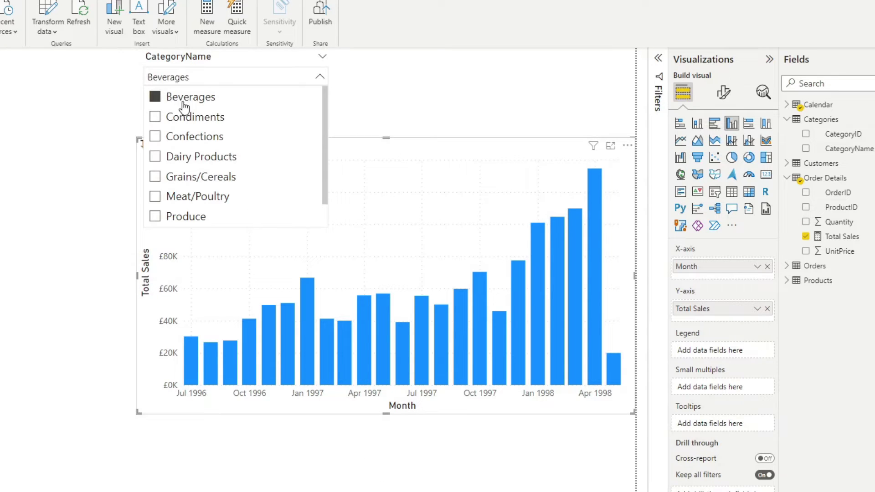
{"action": "left_click", "coordinate": [462, 90]}
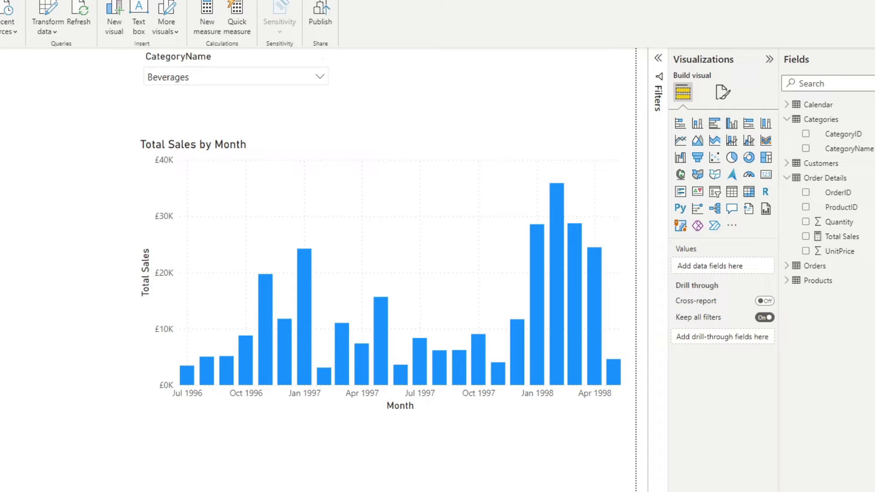
{"action": "left_click", "coordinate": [237, 81]}
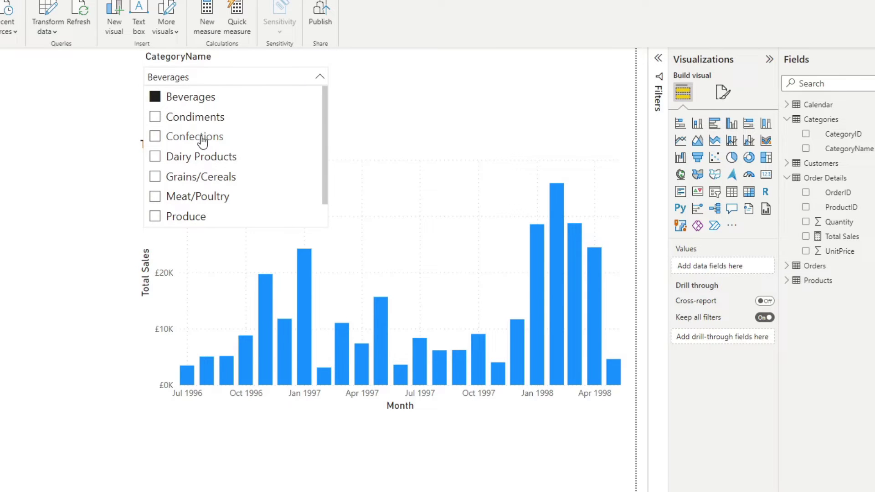
{"action": "left_click", "coordinate": [202, 138]}
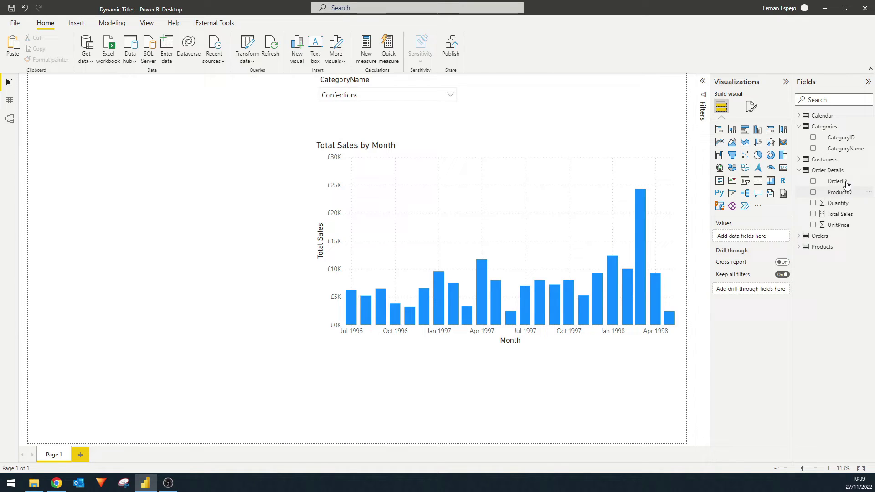
Create a measure in the Order Details table named Visual Title and begin its formula with SELECTEDVALUE
{"action": "left_click", "coordinate": [832, 170]}
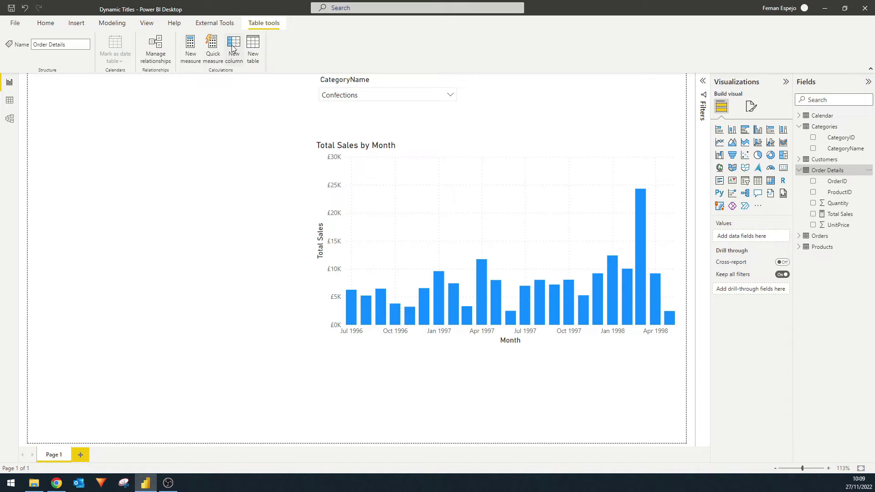
{"action": "left_click", "coordinate": [191, 48]}
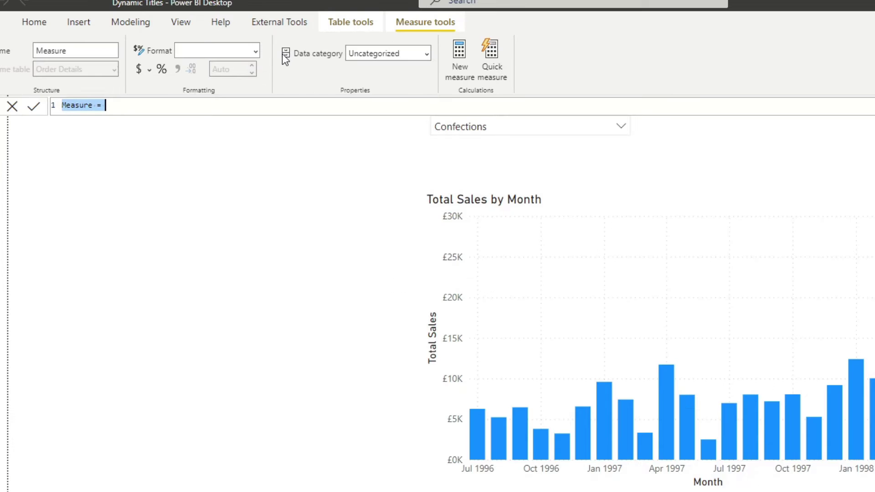
{"action": "type", "text": "Visual Tit"}
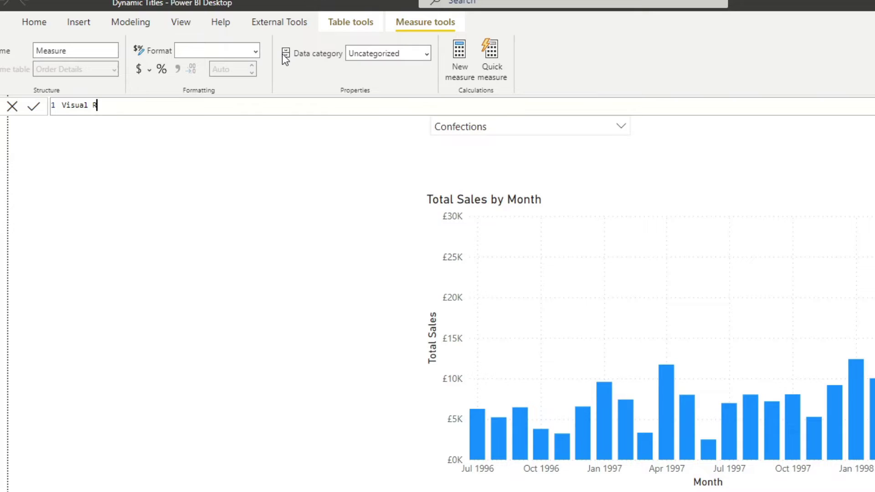
{"action": "key", "text": "BackSpace"}
{"action": "key", "text": "BackSpace"}
{"action": "key", "text": "BackSpace"}
{"action": "type", "text": "Title = SELECT"}
{"action": "key", "text": "Down"}
{"action": "key", "text": "Down"}
{"action": "key", "text": "Down"}
{"action": "key", "text": "Down"}
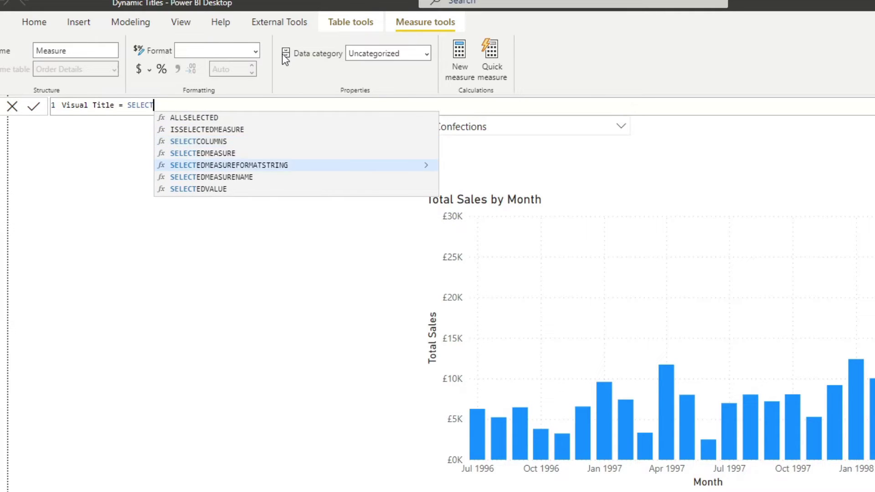
{"action": "key", "text": "Tab"}
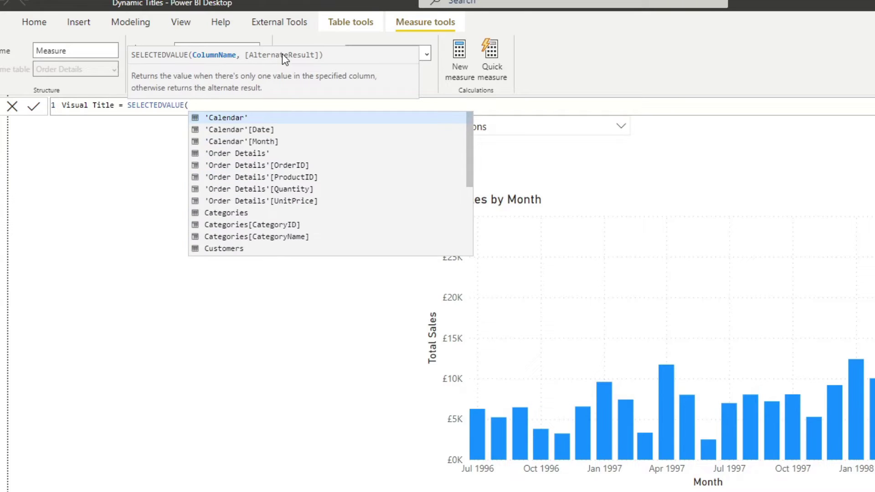
Complete the Visual Title formula with Categories[CategoryName] as the SELECTEDVALUE column and commit the measure
{"action": "type", "text": "Categ"}
{"action": "key", "text": "Down"}
{"action": "key", "text": "Down"}
{"action": "key", "text": "Tab"}
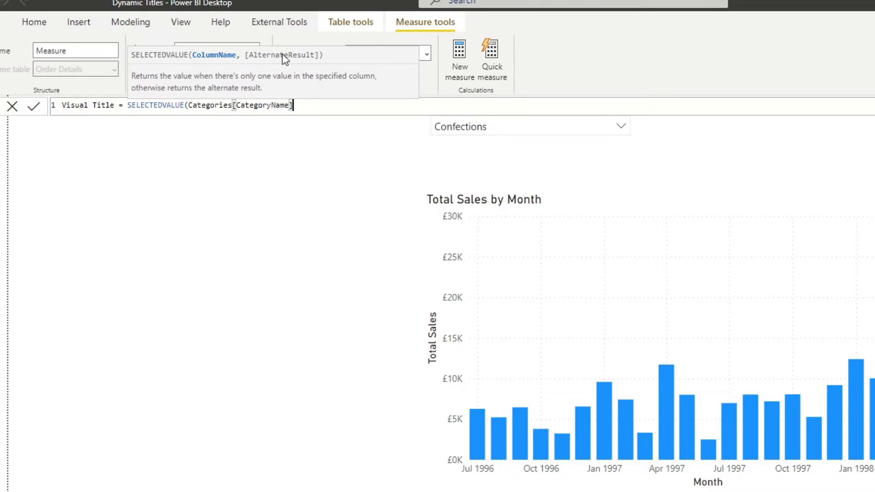
{"action": "type", "text": ")"}
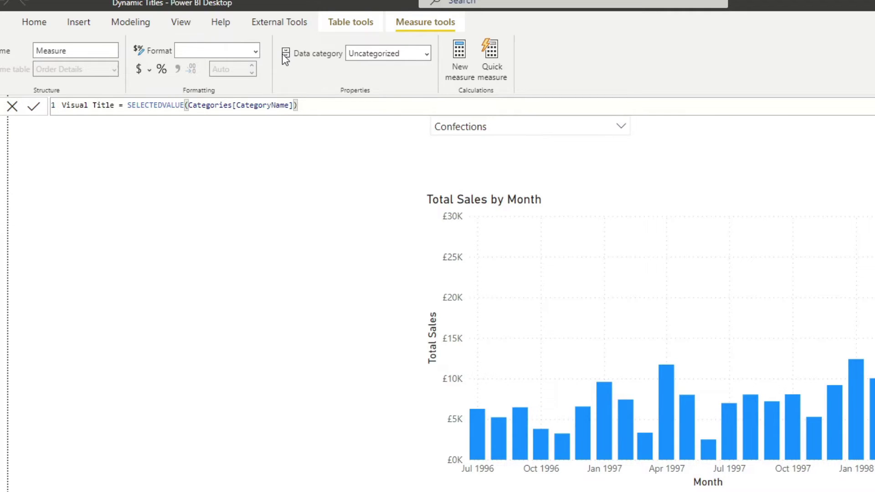
{"action": "key", "text": "Return"}
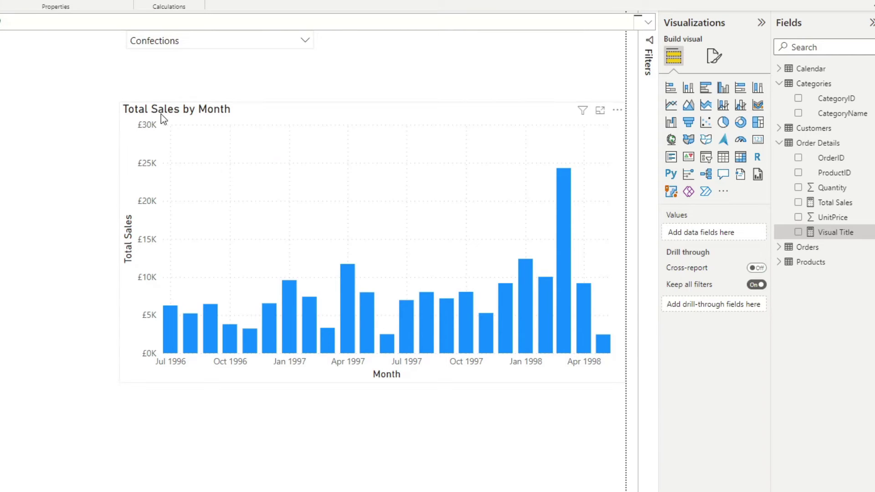
Base the sales chart's title text on the field value of the Visual Title measure from Order Details
{"action": "left_click", "coordinate": [160, 114]}
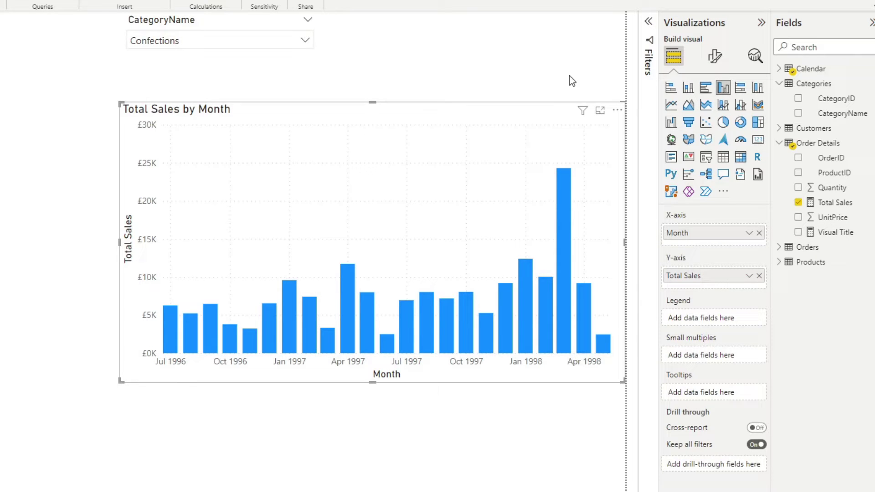
{"action": "left_click", "coordinate": [715, 57]}
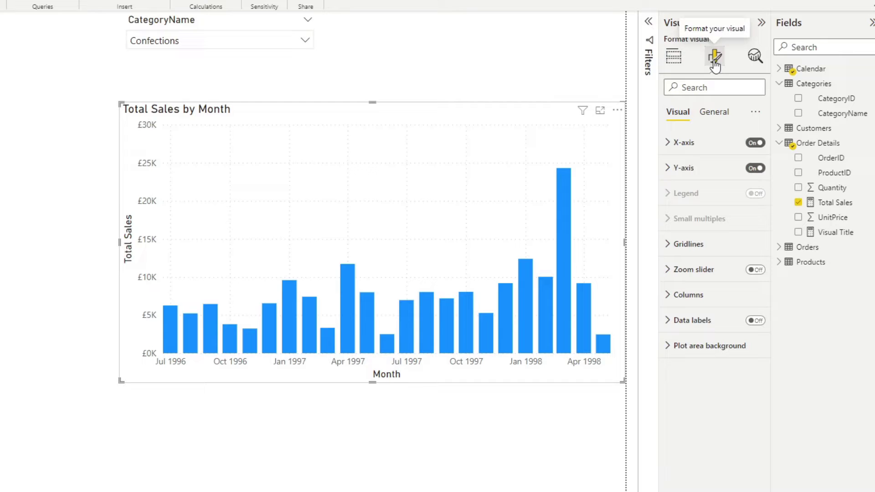
{"action": "left_click", "coordinate": [709, 118]}
{"action": "left_click", "coordinate": [693, 169]}
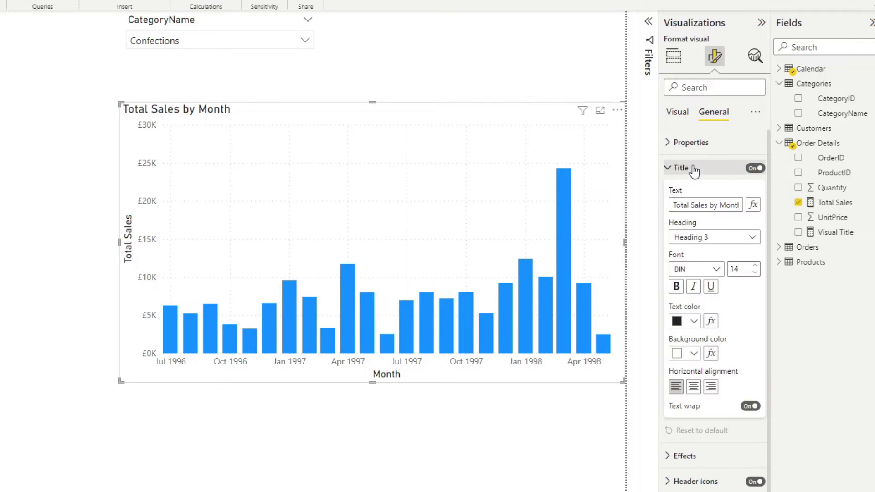
{"action": "left_click", "coordinate": [675, 205]}
{"action": "left_click", "coordinate": [752, 205]}
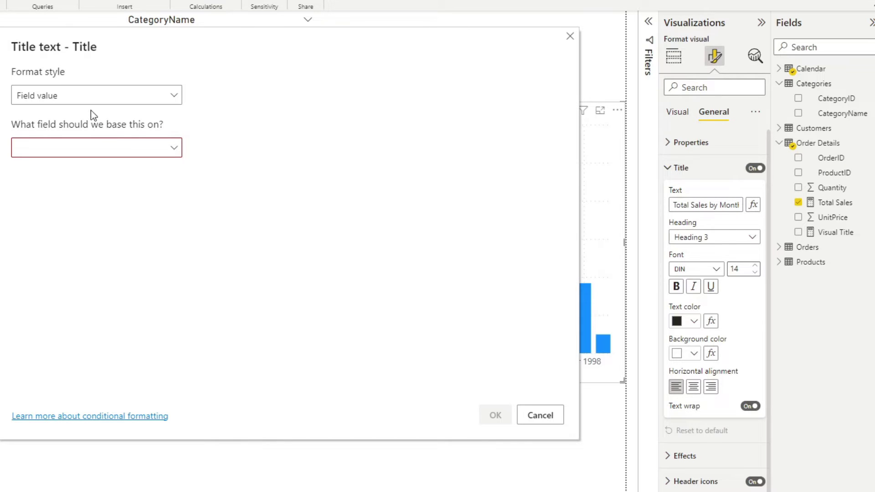
{"action": "left_click", "coordinate": [51, 149]}
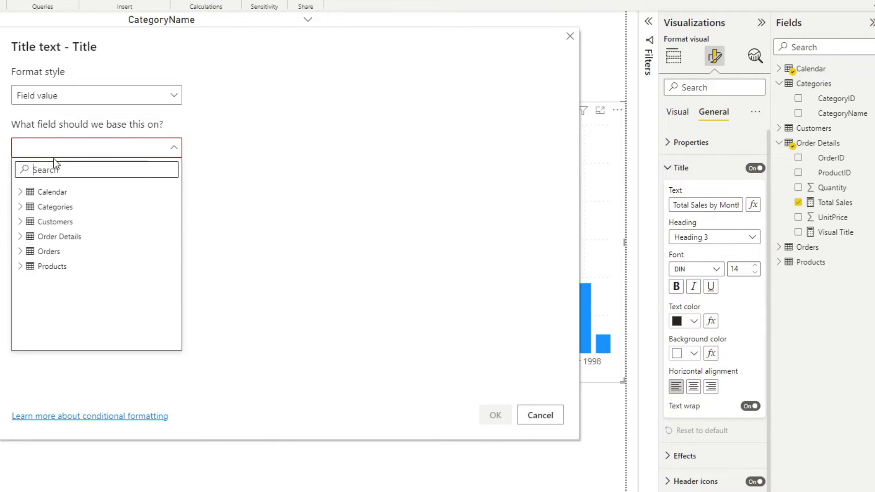
{"action": "left_click", "coordinate": [20, 238]}
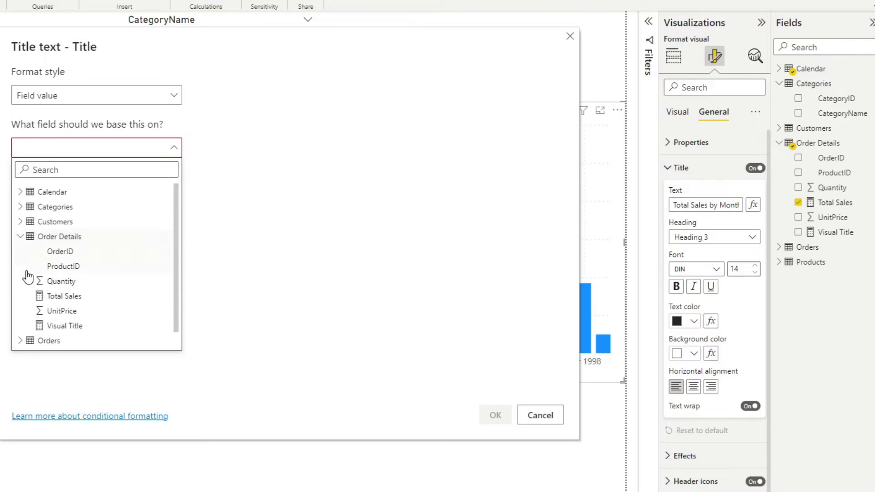
{"action": "left_click", "coordinate": [65, 327]}
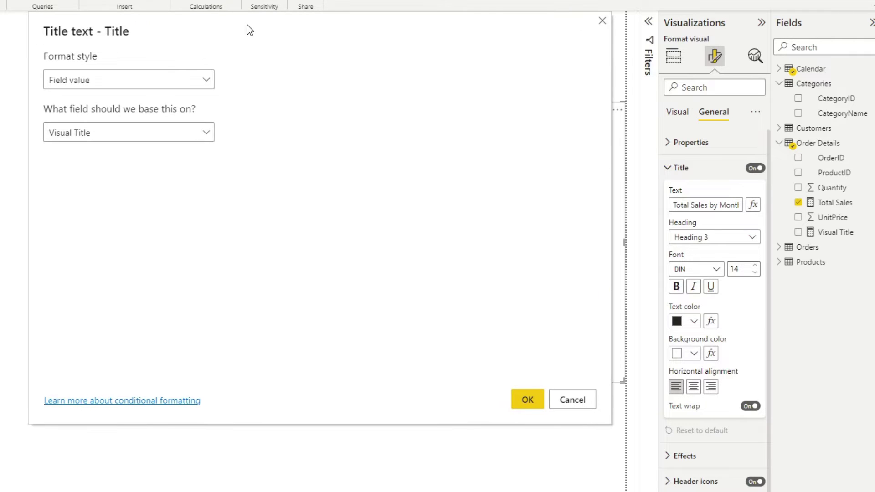
{"action": "left_click", "coordinate": [499, 413]}
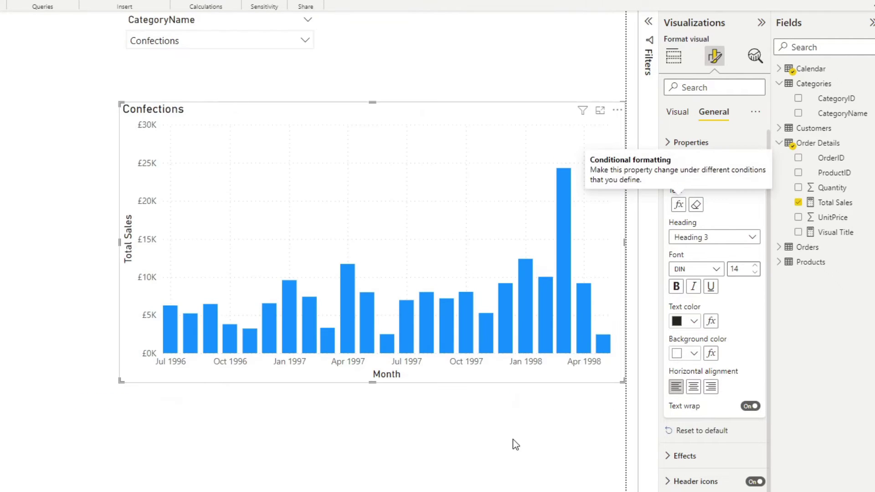
Filter the category slicer to Dairy Products and move the chart slightly down, away from the slicer
{"action": "left_click", "coordinate": [187, 93]}
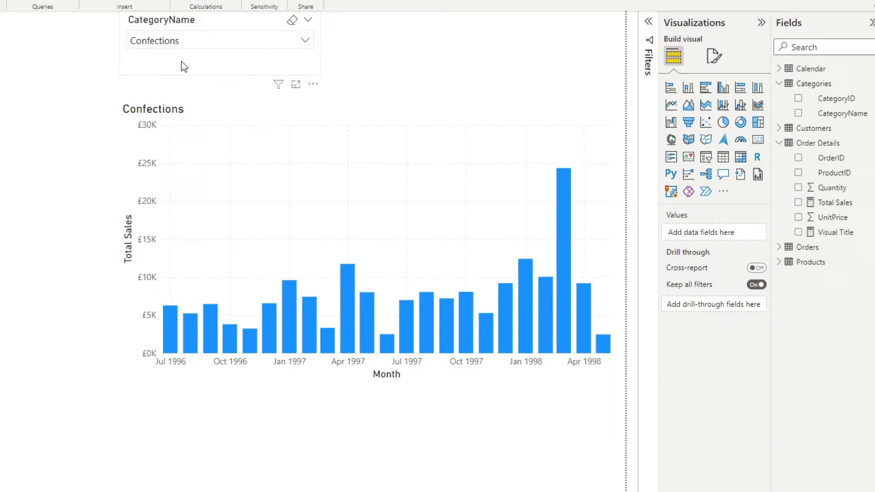
{"action": "left_click", "coordinate": [181, 41]}
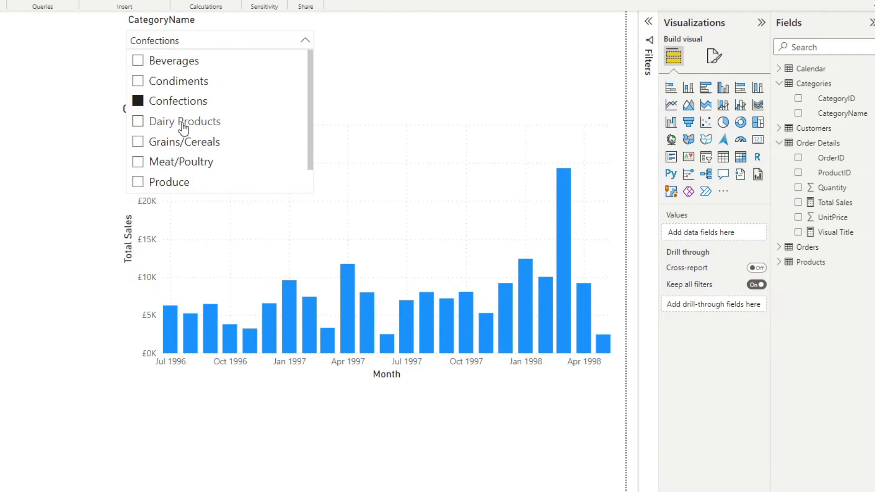
{"action": "left_click", "coordinate": [182, 122]}
{"action": "left_click", "coordinate": [408, 78]}
{"action": "left_click_drag", "start_coordinate": [172, 117], "coordinate": [177, 159]}
Switch the category slicer to Condiments and select the sales chart
{"action": "left_click", "coordinate": [181, 42]}
{"action": "left_click", "coordinate": [187, 80]}
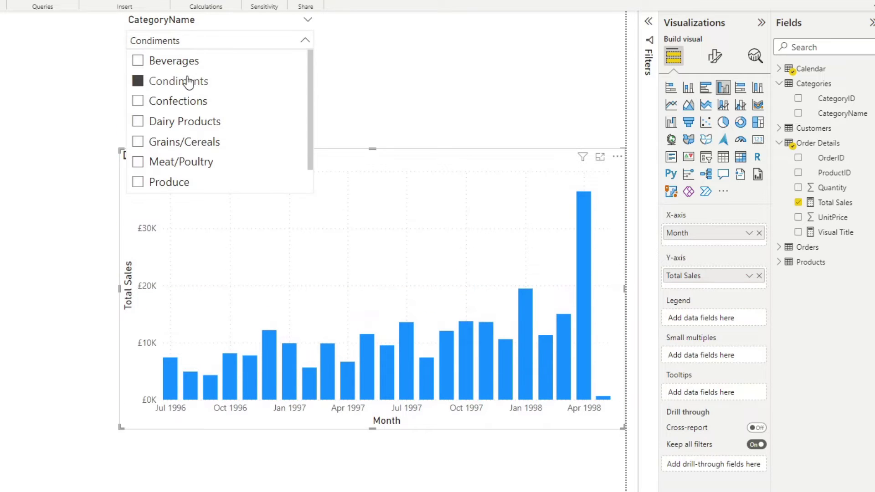
{"action": "left_click", "coordinate": [436, 86]}
{"action": "left_click", "coordinate": [276, 153]}
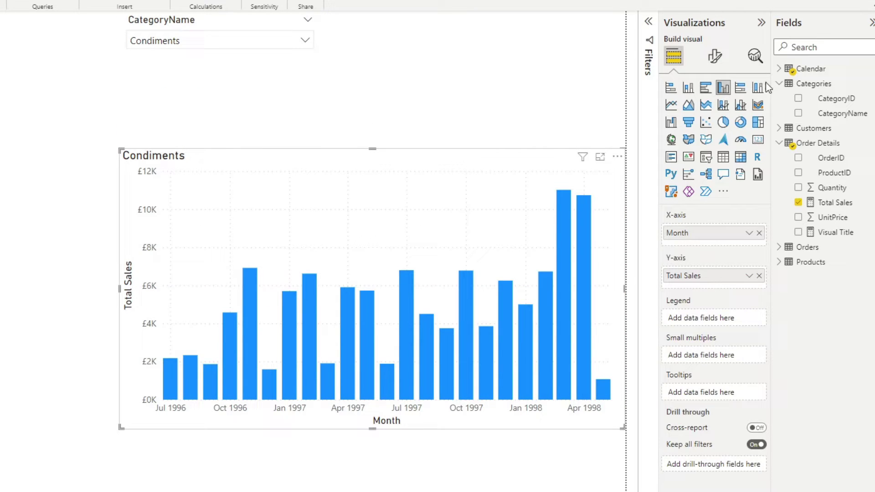
Prefix the Visual Title measure's SELECTEDVALUE expression with "Total Sales of " & and commit the formula
{"action": "left_click", "coordinate": [832, 232]}
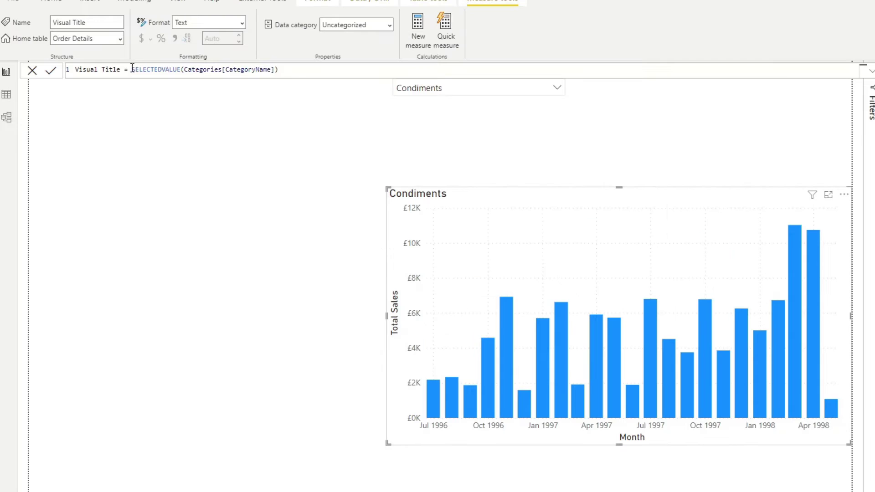
{"action": "left_click", "coordinate": [132, 70]}
{"action": "type", "text": "Total"}
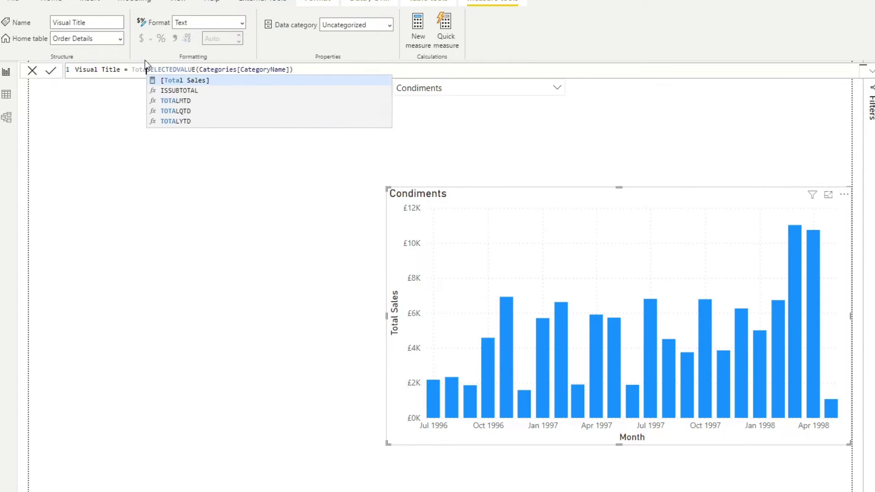
{"action": "type", "text": " S"}
{"action": "key", "text": "BackSpace"}
{"action": "key", "text": "BackSpace"}
{"action": "key", "text": "BackSpace"}
{"action": "key", "text": "BackSpace"}
{"action": "key", "text": "BackSpace"}
{"action": "key", "text": "BackSpace"}
{"action": "key", "text": "BackSpace"}
{"action": "key", "text": "BackSpace"}
{"action": "type", "text": "\"Total S"}
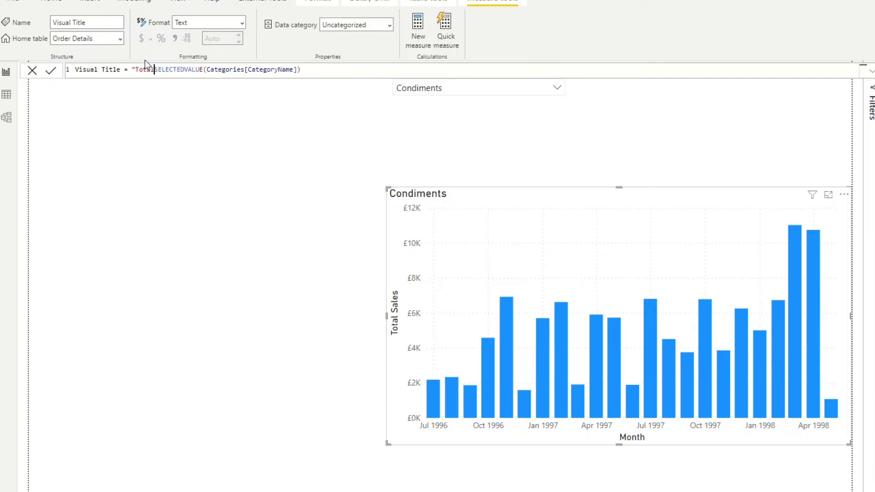
{"action": "type", "text": "ales of\""}
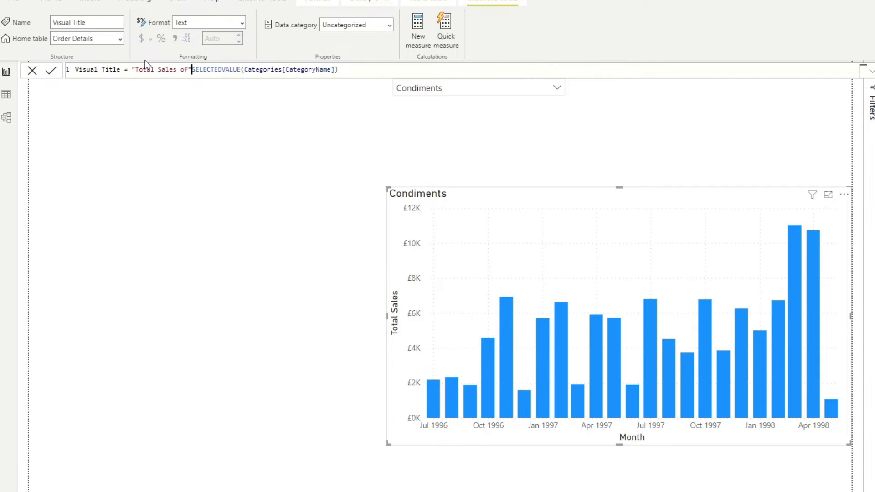
{"action": "type", "text": " \" &"}
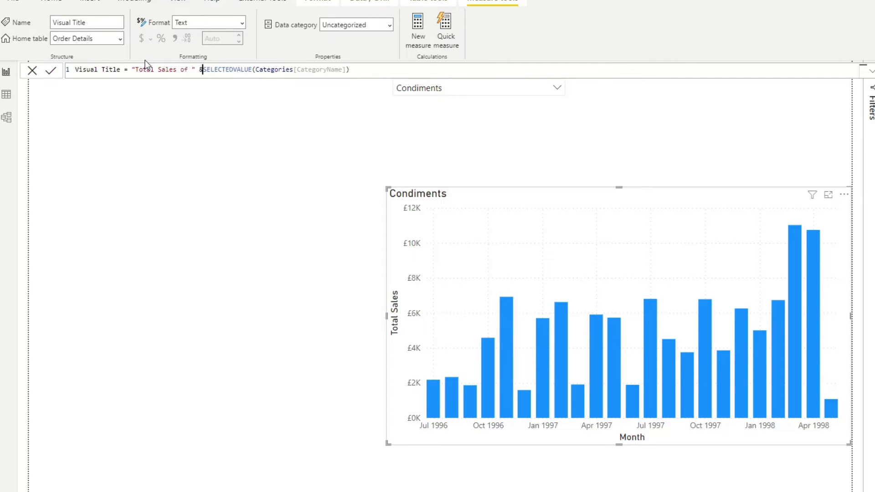
{"action": "key", "text": "Return"}
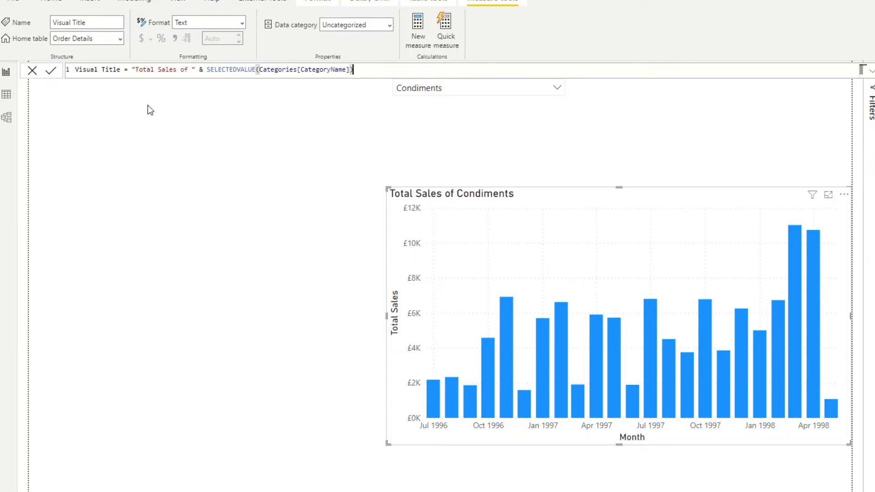
Check the chart title with the category slicer filtered to Confections and to Grains/Cereals
{"action": "left_click", "coordinate": [489, 136]}
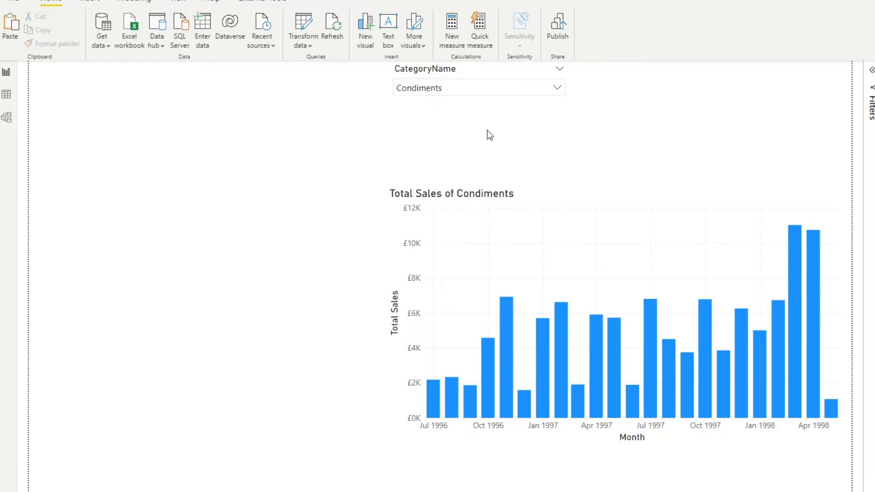
{"action": "left_click", "coordinate": [477, 89]}
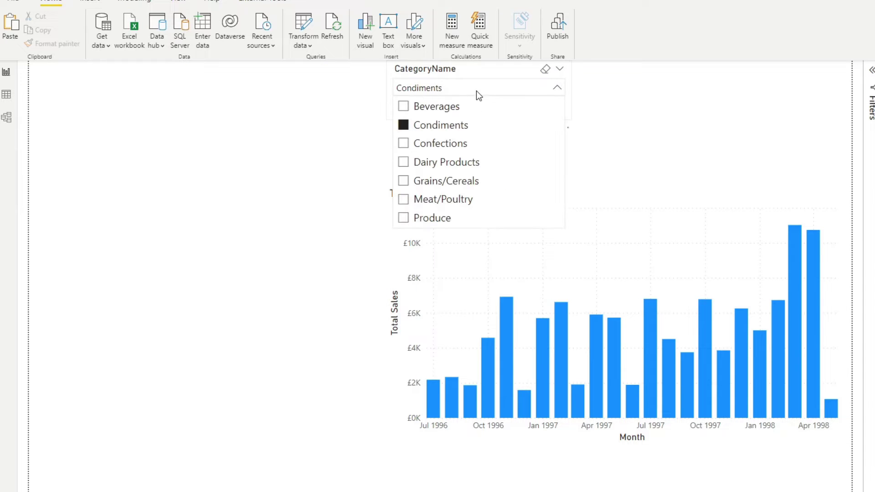
{"action": "left_click", "coordinate": [452, 145]}
{"action": "left_click", "coordinate": [565, 123]}
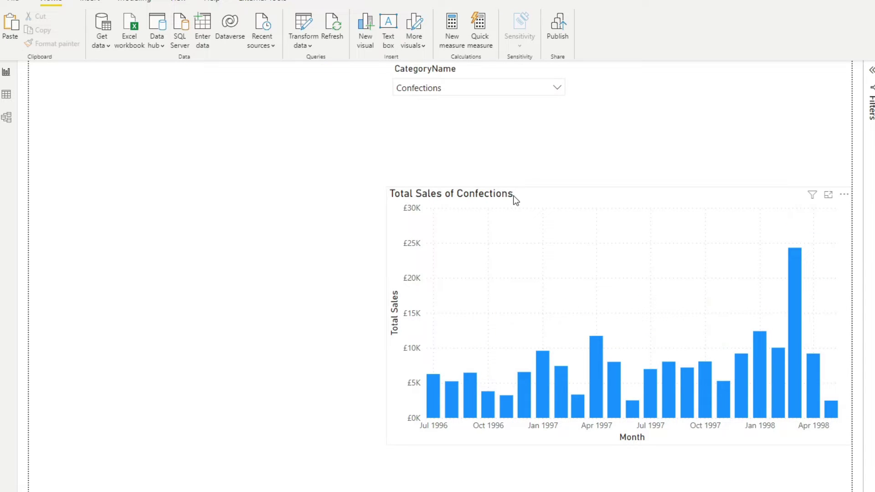
{"action": "left_click", "coordinate": [528, 89]}
{"action": "left_click", "coordinate": [455, 181]}
{"action": "left_click", "coordinate": [652, 133]}
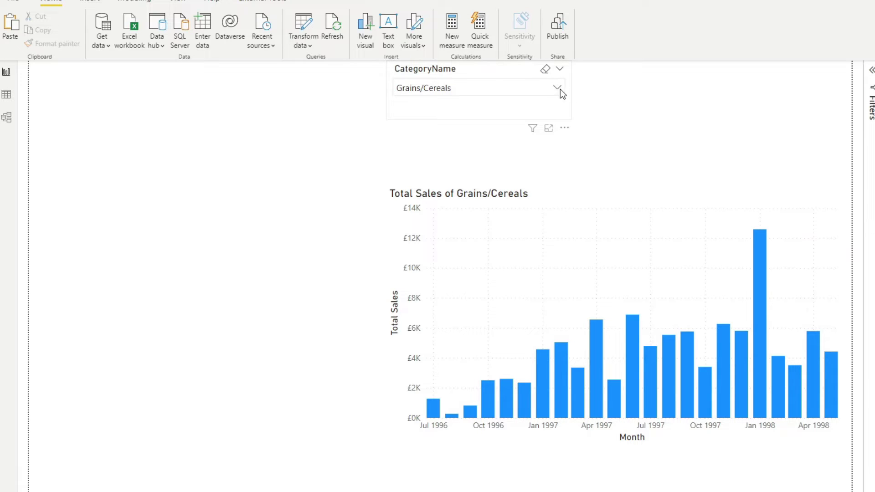
Clear the category slicer's selection and look through its list of categories
{"action": "left_click", "coordinate": [545, 70]}
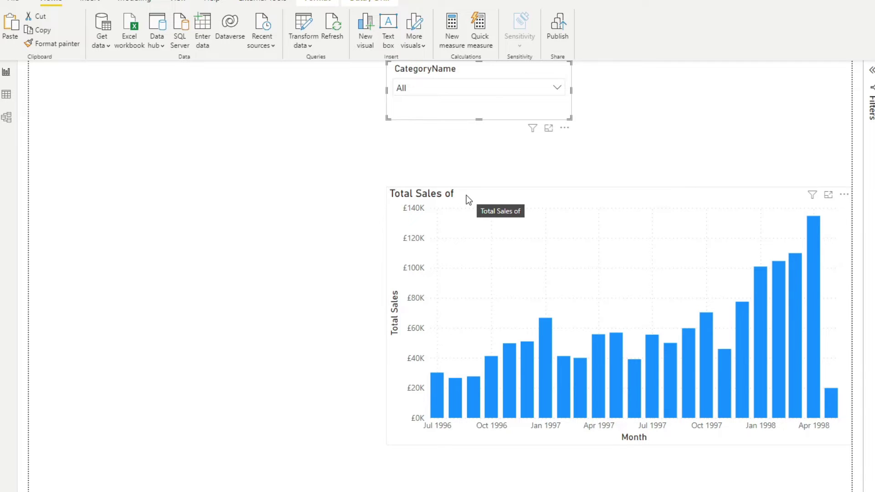
{"action": "left_click", "coordinate": [485, 94]}
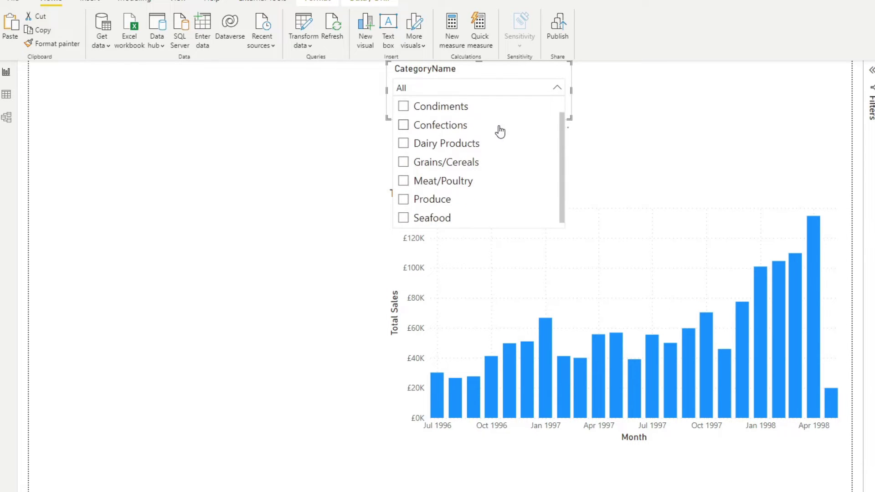
{"action": "left_click", "coordinate": [697, 180]}
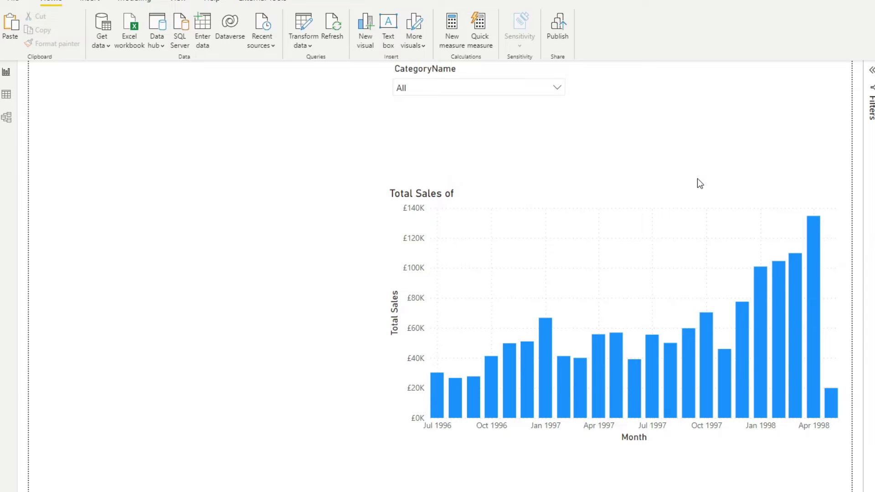
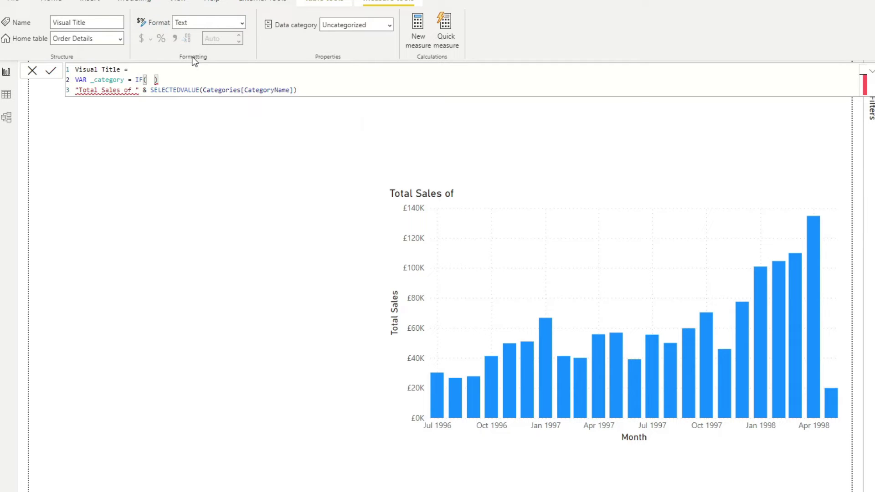
Begin the IF condition of the _category variable in Visual Title with the SELECTEDVALUE function
{"action": "type", "text": "SE"}
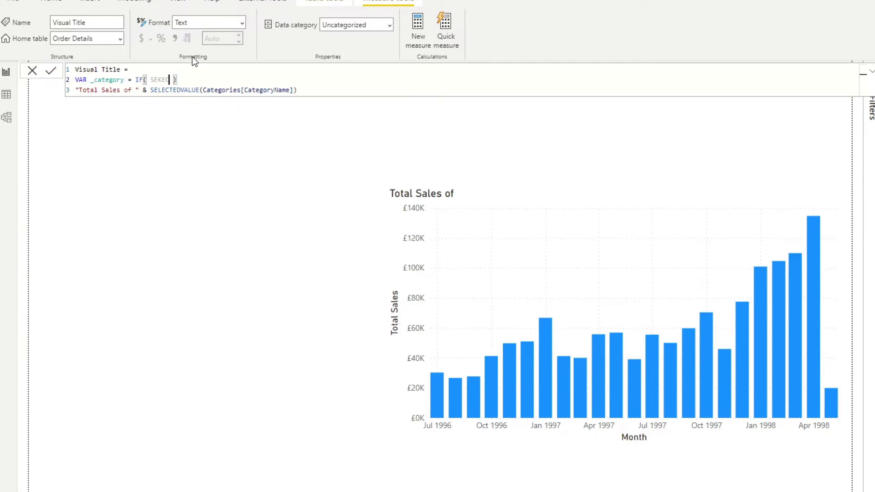
{"action": "key", "text": "BackSpace"}
{"action": "type", "text": "SELEC"}
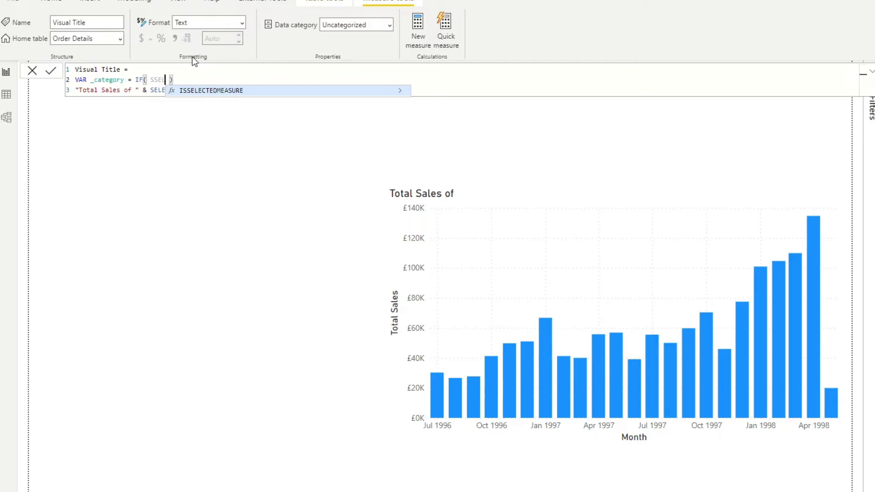
{"action": "key", "text": "BackSpace"}
{"action": "key", "text": "BackSpace"}
{"action": "key", "text": "BackSpace"}
{"action": "key", "text": "BackSpace"}
{"action": "key", "text": "BackSpace"}
{"action": "type", "text": "ELE"}
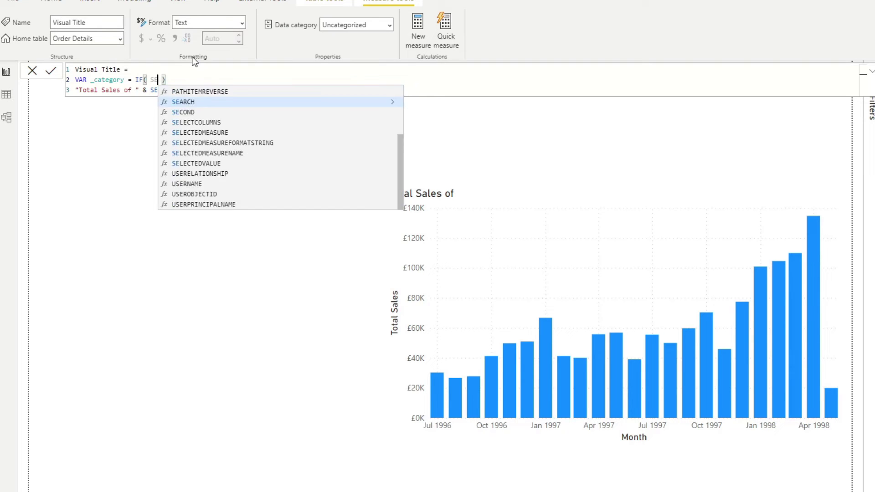
{"action": "key", "text": "Down"}
{"action": "key", "text": "Down"}
{"action": "key", "text": "Down"}
{"action": "key", "text": "Down"}
{"action": "key", "text": "Tab"}
Complete the IF condition with Categories[CategoryName] as the SELECTEDVALUE column, compared as <> BLANK()
{"action": "type", "text": "Calteg"}
{"action": "key", "text": "BackSpace"}
{"action": "key", "text": "BackSpace"}
{"action": "key", "text": "BackSpace"}
{"action": "key", "text": "BackSpace"}
{"action": "type", "text": "te"}
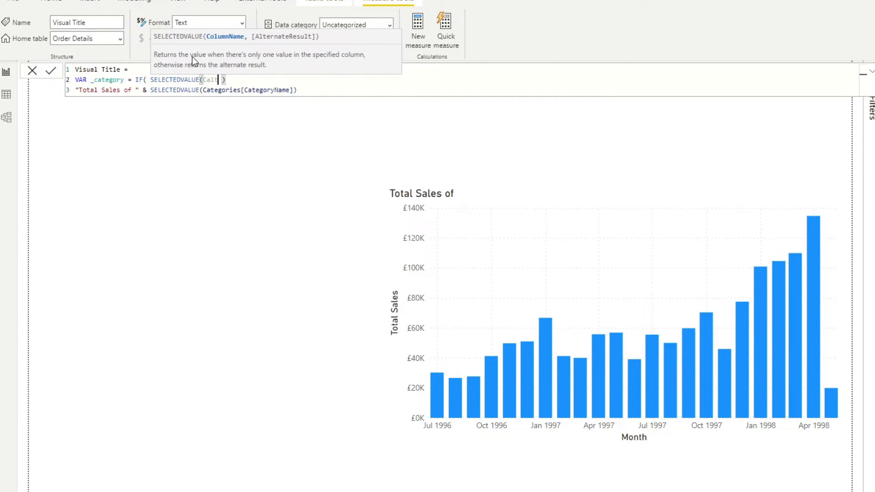
{"action": "key", "text": "Tab"}
{"action": "type", "text": ") <>"}
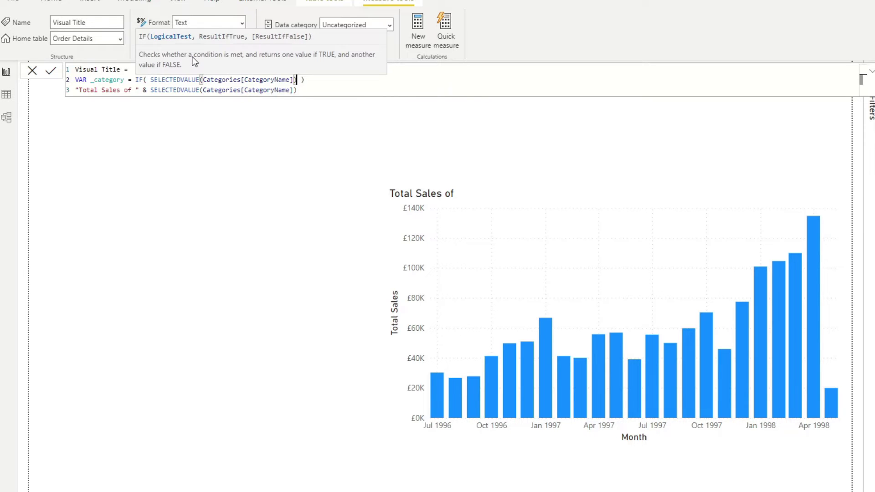
{"action": "type", "text": " BLANK"}
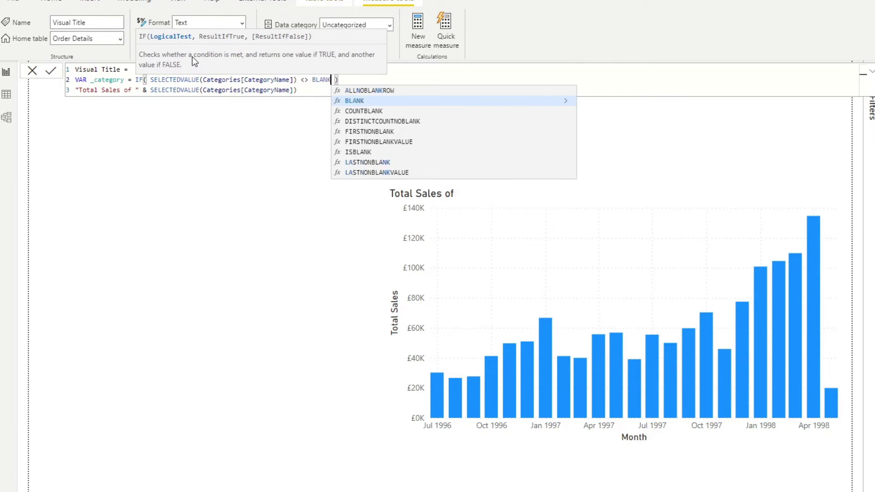
{"action": "key", "text": "Tab"}
{"action": "type", "text": ")"}
Add the IF function's true result as the text " of " joined with & to a SELECTEDVALUE function
{"action": "type", "text": ", \"\""}
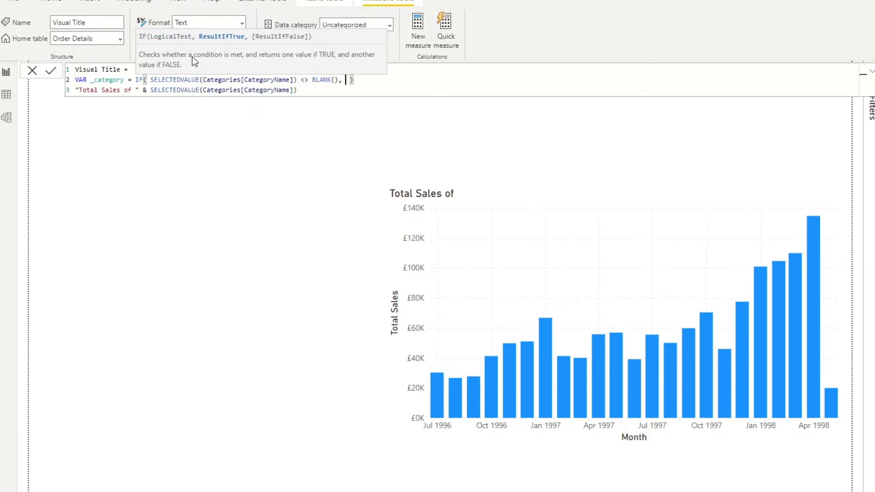
{"action": "type", "text": " of"}
{"action": "key", "text": "BackSpace"}
{"action": "type", "text": "& "}
{"action": "type", "text": "SELECT"}
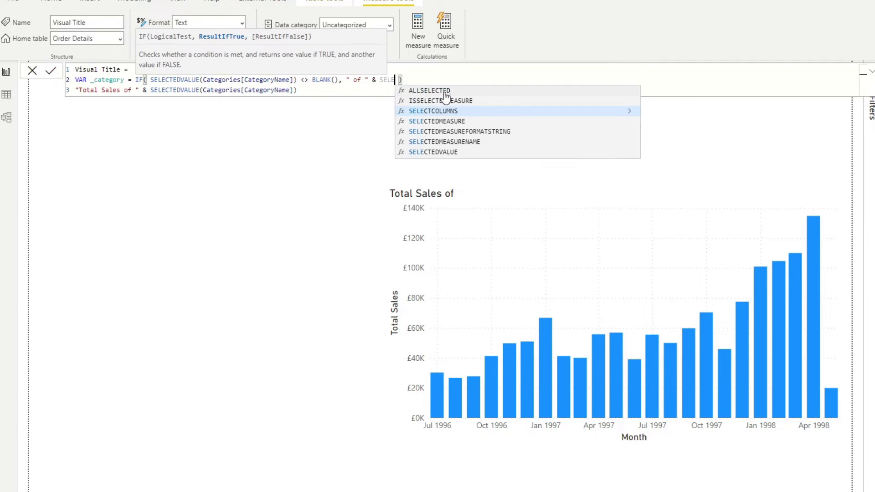
{"action": "type", "text": "ED"}
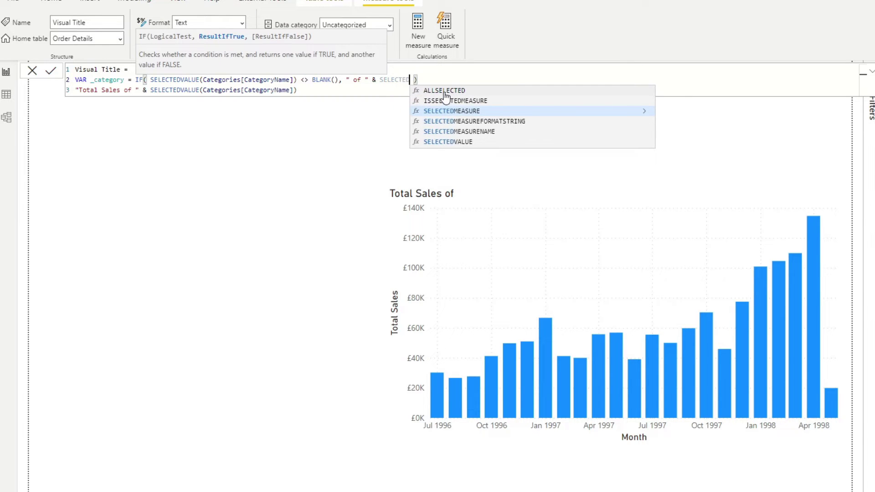
{"action": "key", "text": "Down"}
{"action": "key", "text": "Down"}
{"action": "key", "text": "Down"}
{"action": "key", "text": "Tab"}
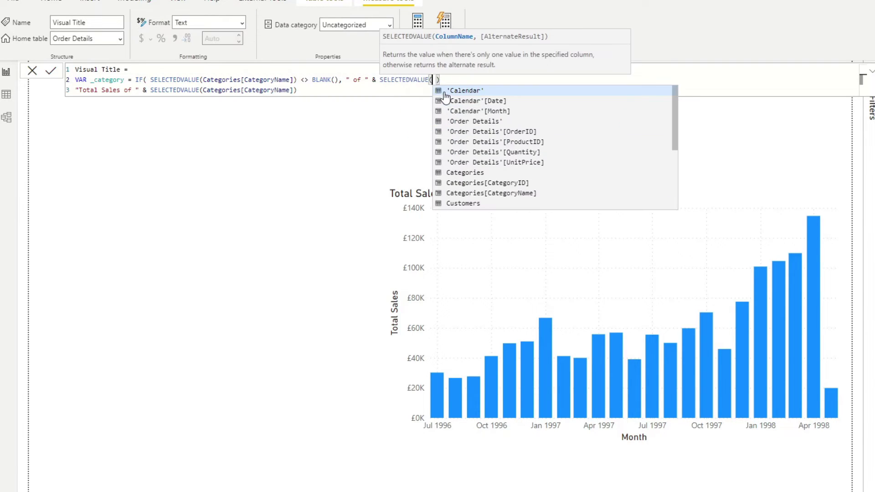
Use Categories[CategoryName] as the column in the true result's SELECTEDVALUE and close that function
{"action": "type", "text": "Categor"}
{"action": "key", "text": "Down"}
{"action": "key", "text": "Down"}
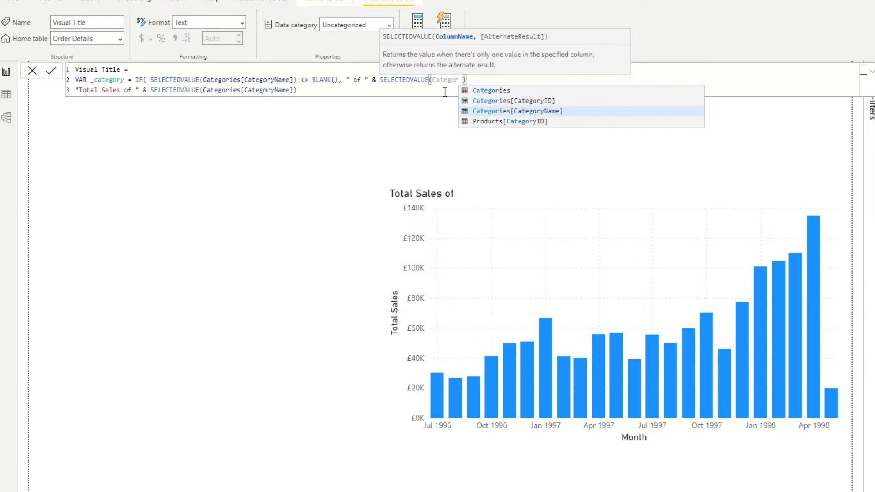
{"action": "key", "text": "Tab"}
{"action": "type", "text": ")"}
Add a RETURN line below the _category variable in the Visual Title formula
{"action": "left_click", "coordinate": [549, 80]}
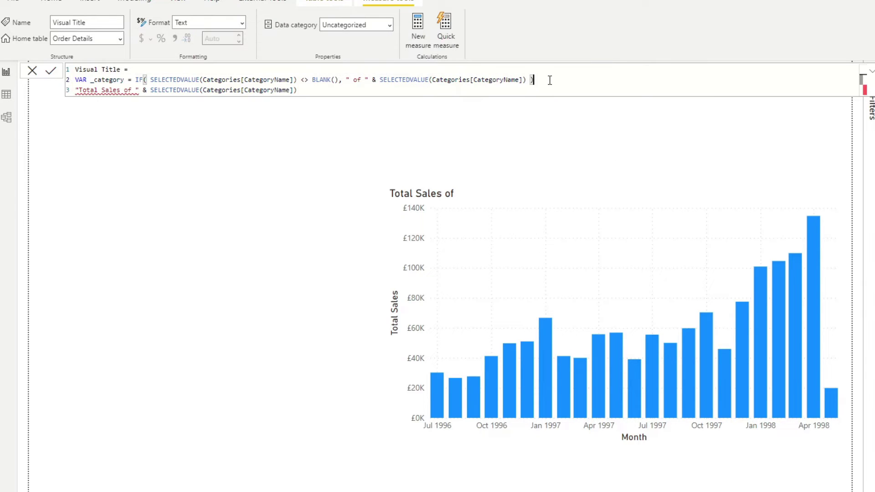
{"action": "key", "text": "Return"}
{"action": "type", "text": "RETURN"}
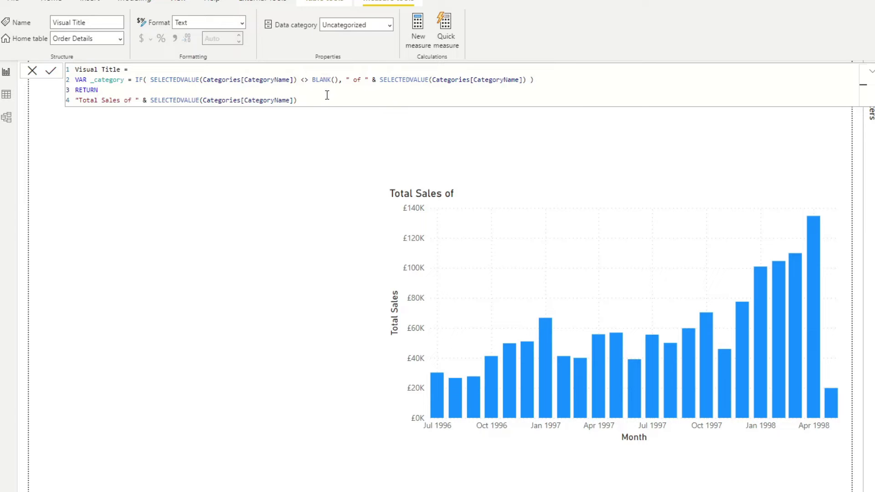
Replace the expression after RETURN with "Total Sales" & _category and commit the measure
{"action": "left_click_drag", "start_coordinate": [336, 102], "coordinate": [98, 103]}
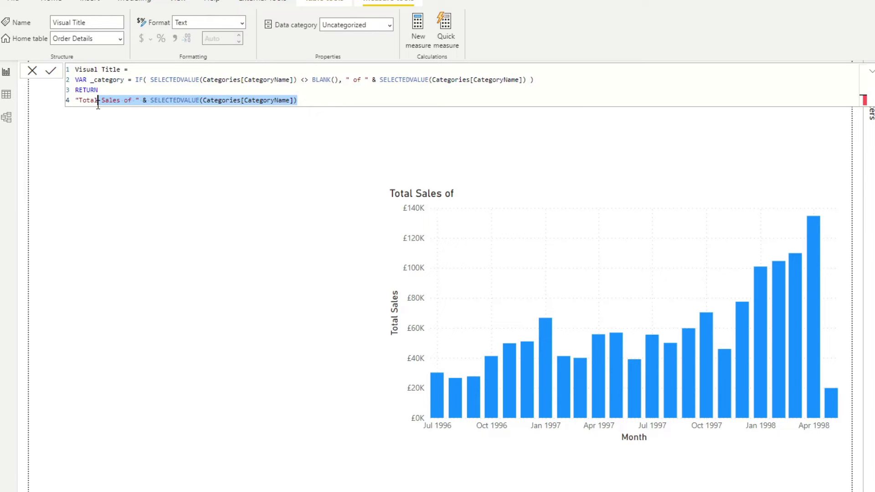
{"action": "key", "text": "BackSpace"}
{"action": "type", "text": "Sal"}
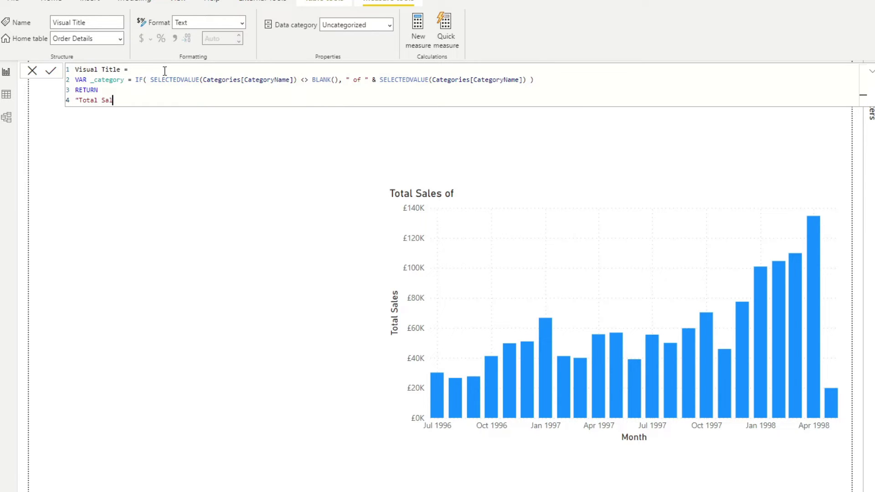
{"action": "type", "text": "es\" & _category"}
{"action": "key", "text": "Up"}
{"action": "key", "text": "Down"}
{"action": "key", "text": "Return"}
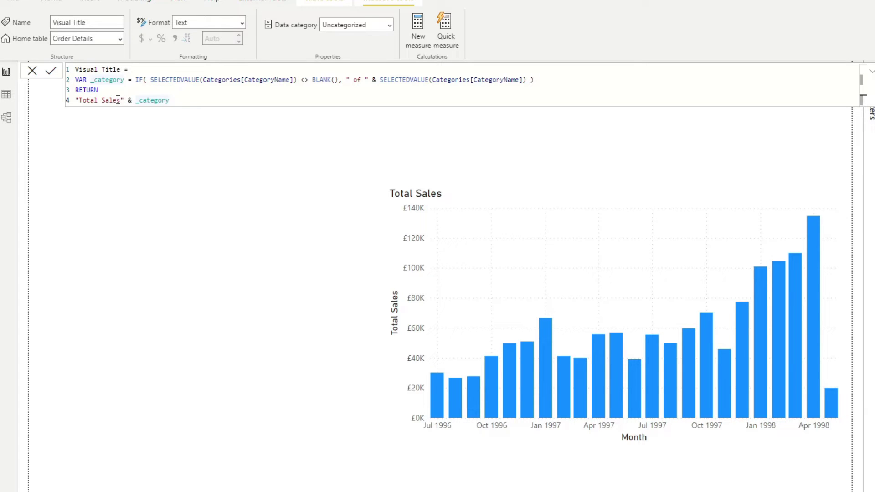
Highlight the "Total Sales" text in the formula, leave the measure and filter the category slicer to Condiments
{"action": "left_click_drag", "start_coordinate": [121, 100], "coordinate": [79, 99]}
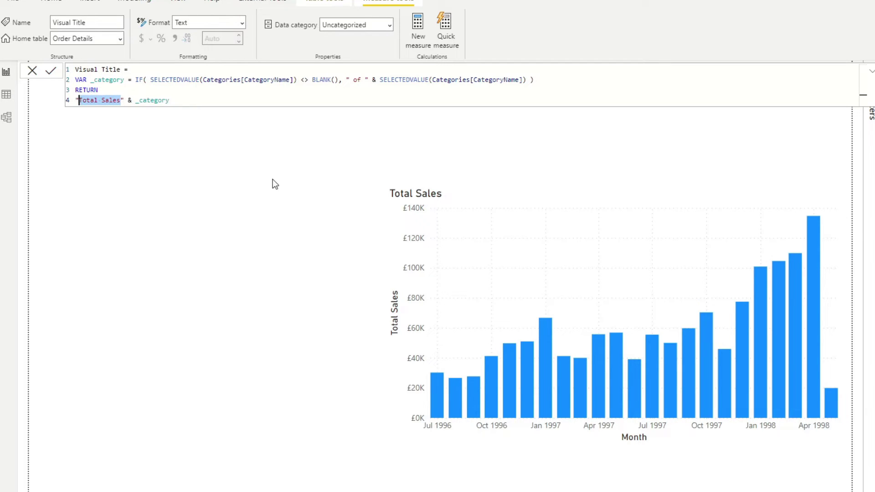
{"action": "left_click", "coordinate": [446, 145]}
{"action": "left_click", "coordinate": [460, 89]}
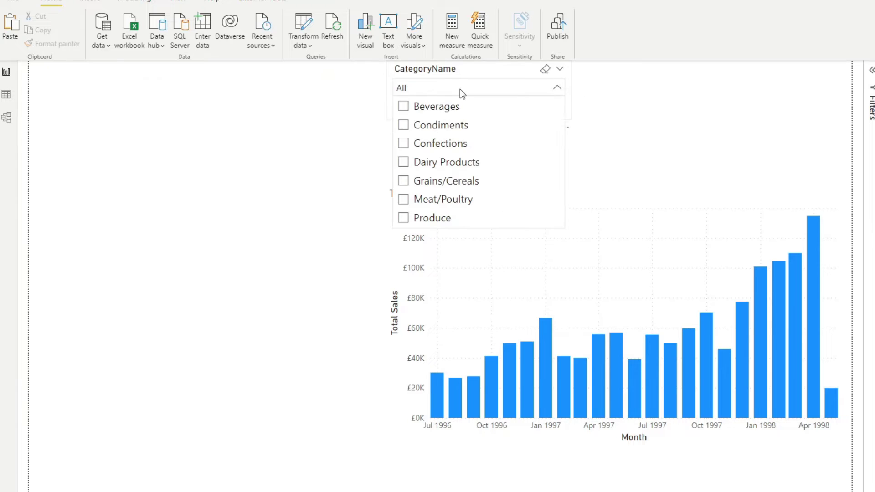
{"action": "left_click", "coordinate": [441, 126]}
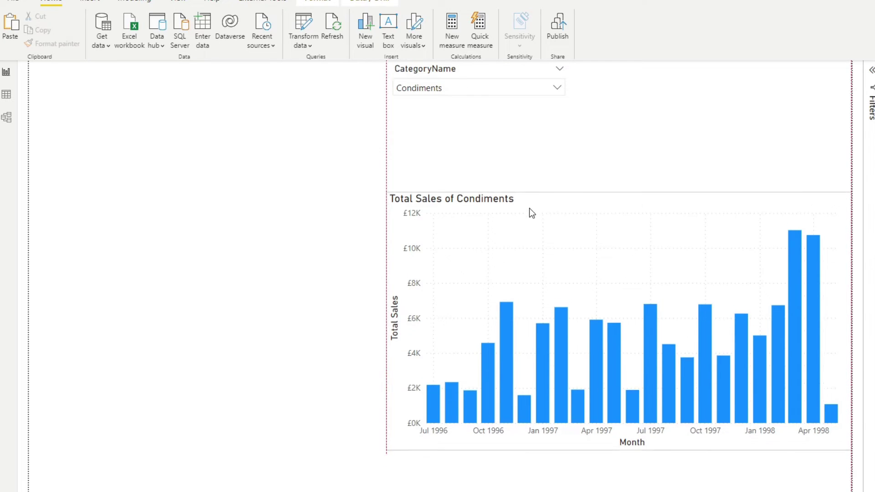
Filter the category slicer to Dairy Products, clear that selection and close the Visual Title formula
{"action": "left_click", "coordinate": [522, 88]}
{"action": "left_click", "coordinate": [470, 164]}
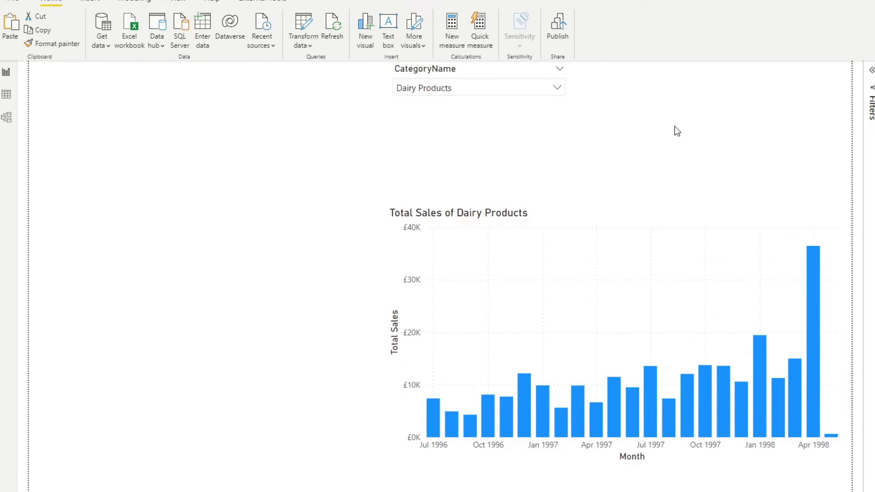
{"action": "left_click", "coordinate": [505, 88]}
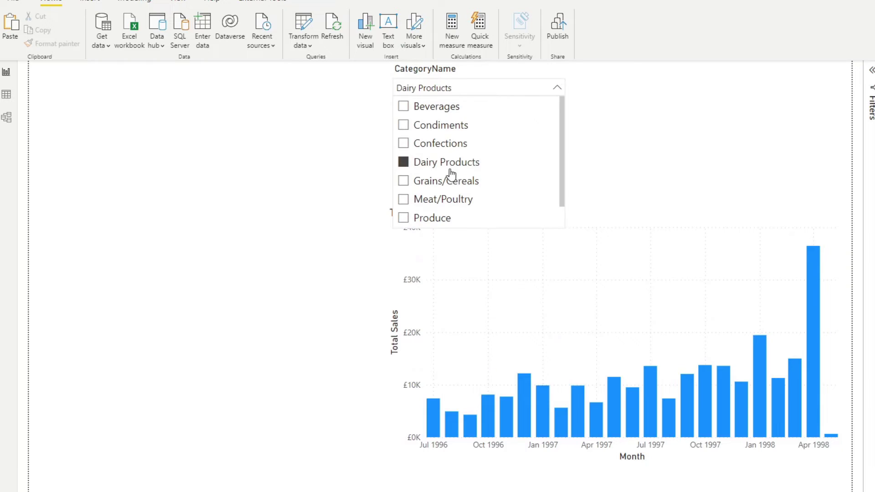
{"action": "left_click", "coordinate": [450, 169]}
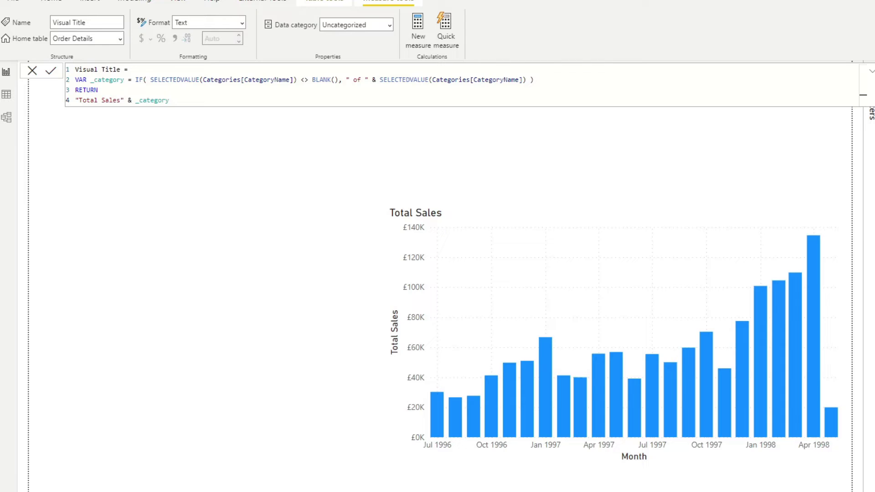
{"action": "left_click", "coordinate": [601, 139]}
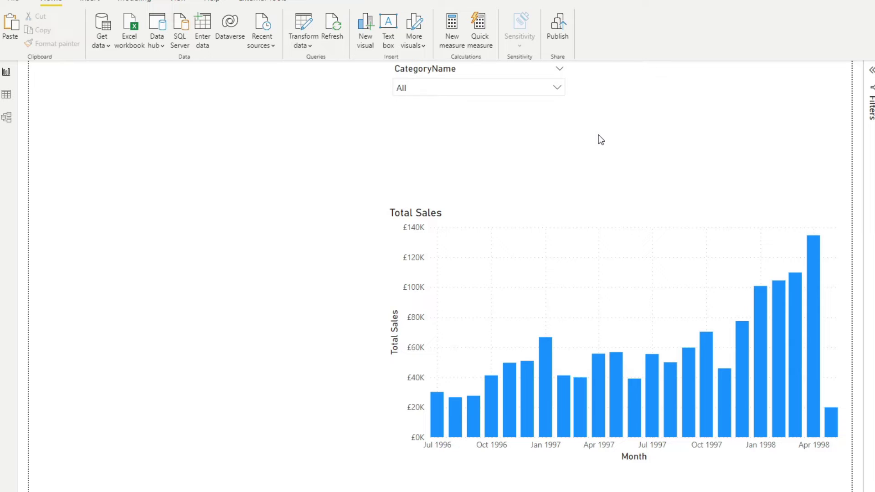
Place a copy of the CategoryName slicer beside the original and change its field to Country
{"action": "left_click", "coordinate": [518, 68]}
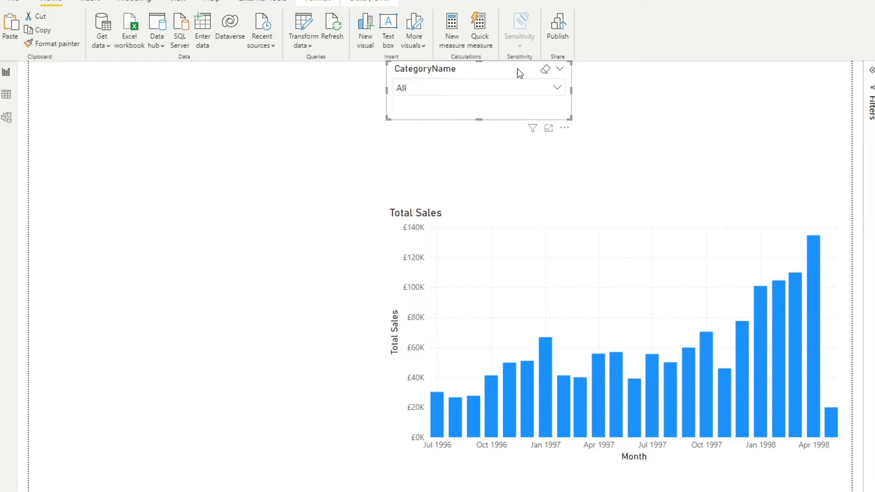
{"action": "key", "text": "ctrl+c"}
{"action": "key", "text": "ctrl+v"}
{"action": "left_click_drag", "start_coordinate": [508, 89], "coordinate": [707, 71]}
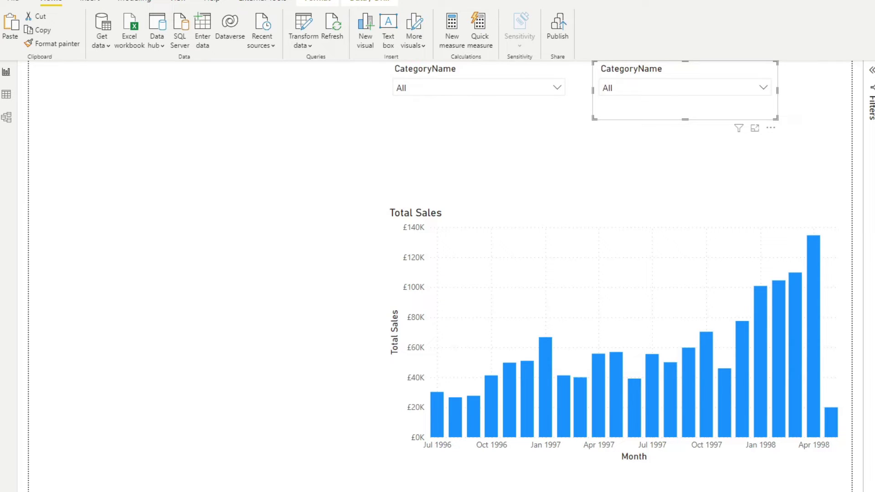
{"action": "left_click_drag", "start_coordinate": [872, 282], "coordinate": [683, 89]}
Filter the Country slicer to Mexico and select the sales chart to check its title
{"action": "left_click", "coordinate": [737, 88]}
{"action": "scroll", "coordinate": [669, 133], "scroll_direction": "down", "scroll_amount": 3}
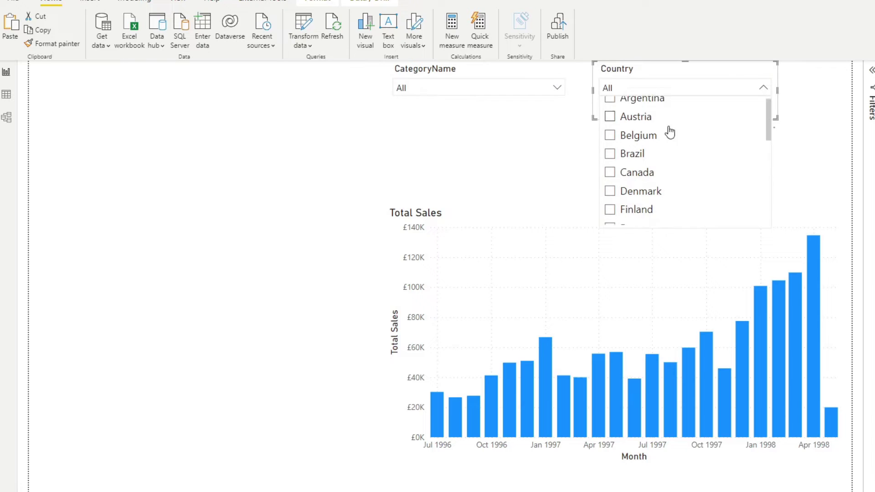
{"action": "scroll", "coordinate": [655, 182], "scroll_direction": "up", "scroll_amount": 3}
{"action": "scroll", "coordinate": [653, 179], "scroll_direction": "down", "scroll_amount": 3}
{"action": "left_click", "coordinate": [652, 178]}
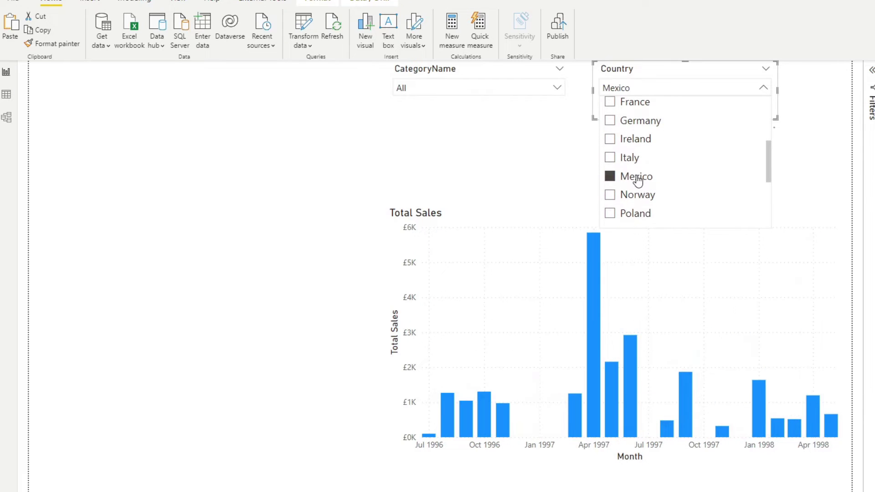
{"action": "left_click", "coordinate": [515, 185]}
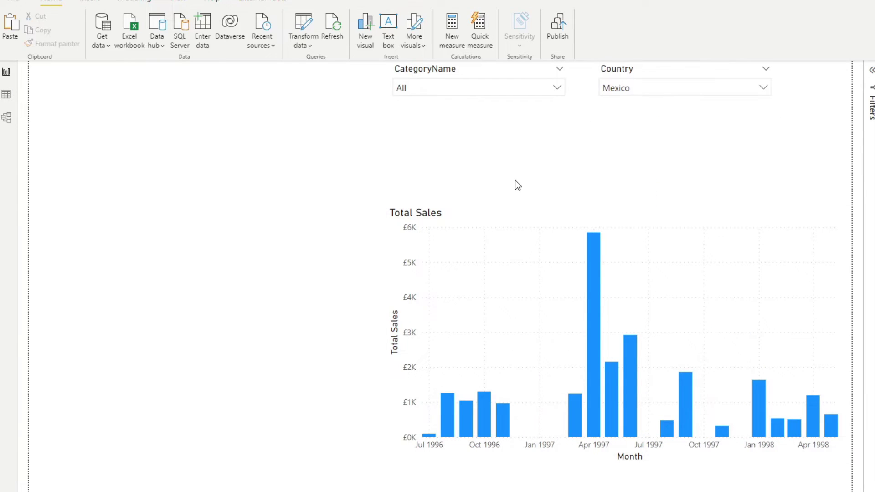
{"action": "left_click", "coordinate": [528, 221]}
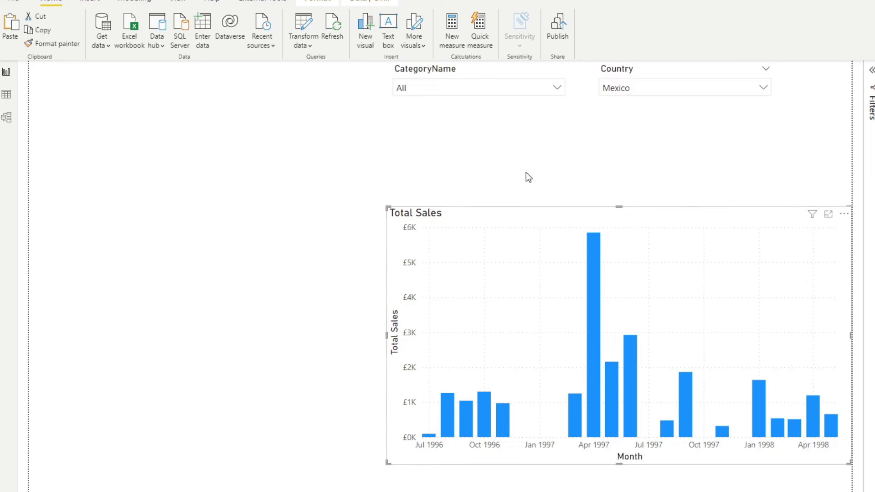
Filter the category slicer to Confections and close its list
{"action": "left_click", "coordinate": [521, 87]}
{"action": "left_click", "coordinate": [462, 142]}
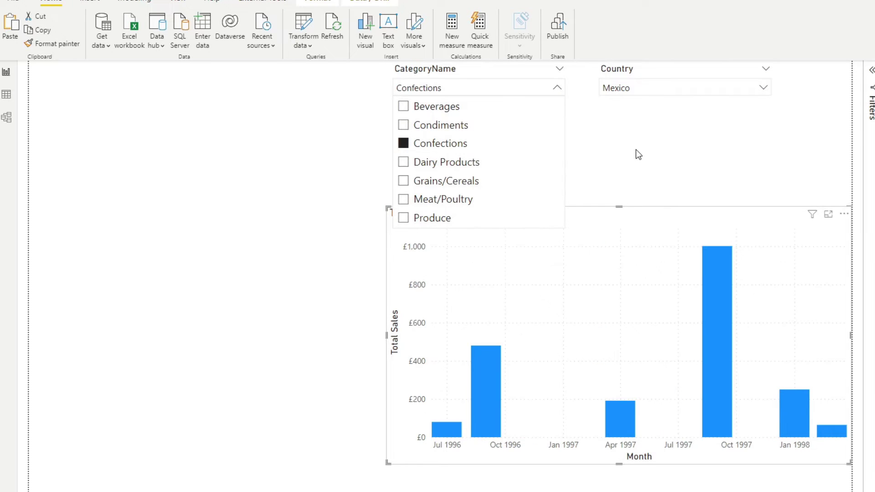
{"action": "left_click", "coordinate": [518, 111]}
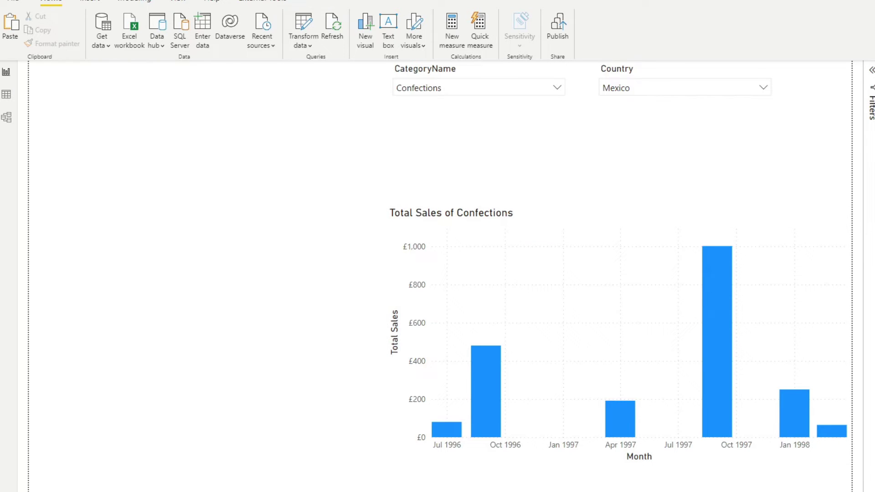
Clear the selections in both the Country and CategoryName slicers
{"action": "left_click", "coordinate": [732, 90]}
{"action": "left_click", "coordinate": [751, 69]}
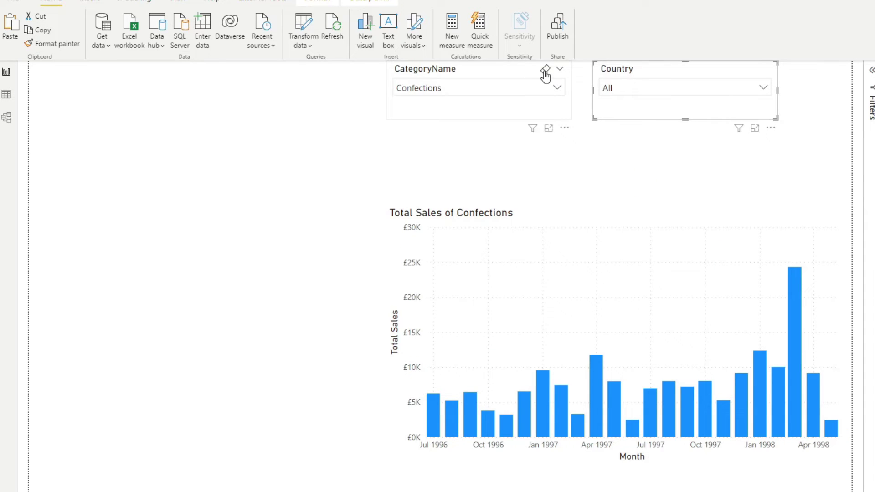
{"action": "left_click", "coordinate": [545, 69]}
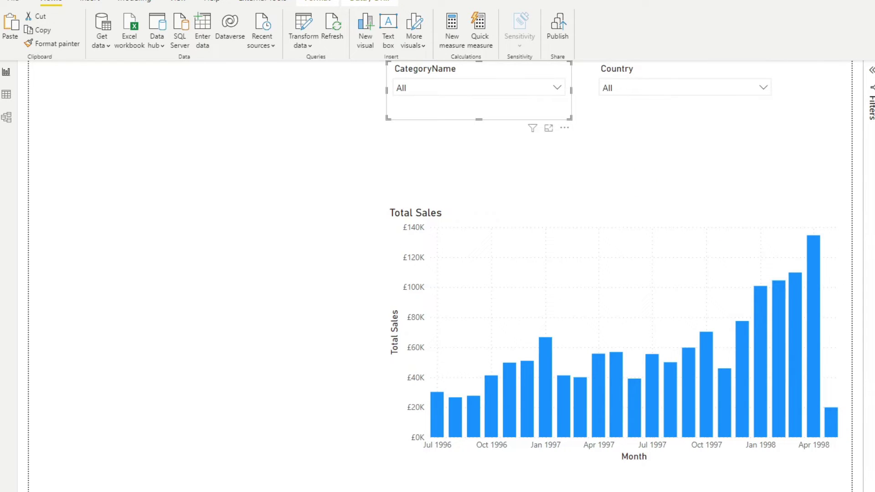
Duplicate the _category variable line below itself in the Visual Title measure and rename the copy _country
{"action": "left_click_drag", "start_coordinate": [539, 80], "coordinate": [46, 81]}
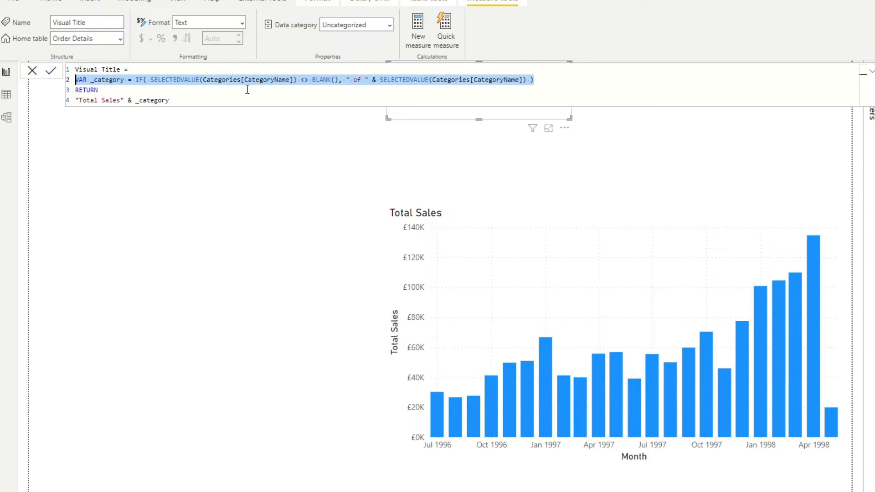
{"action": "key", "text": "ctrl+c"}
{"action": "left_click", "coordinate": [538, 80]}
{"action": "key", "text": "Return"}
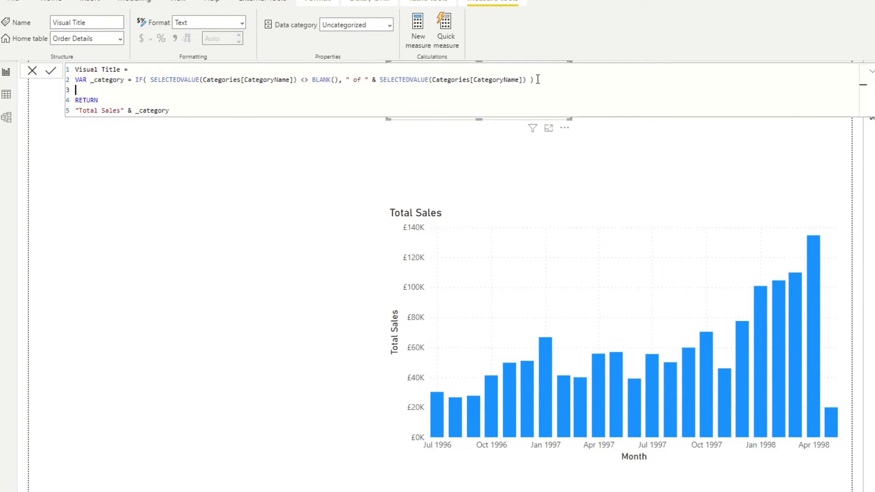
{"action": "key", "text": "ctrl+v"}
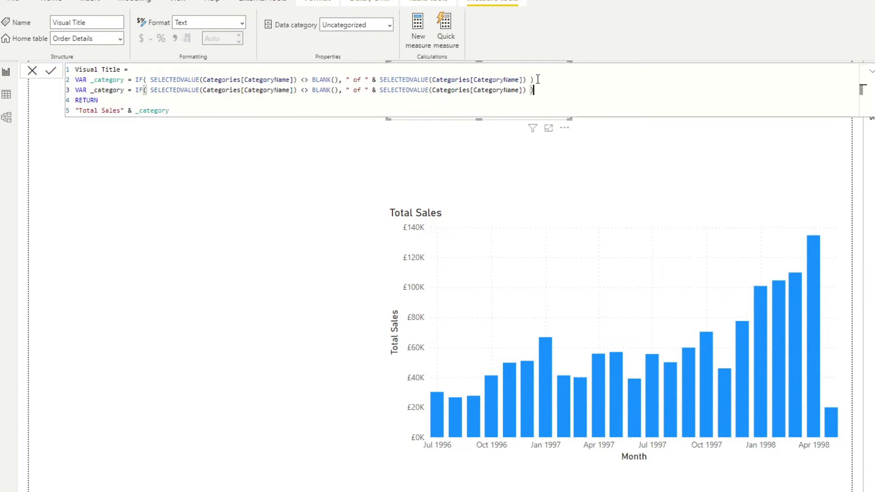
{"action": "double_click", "coordinate": [116, 87]}
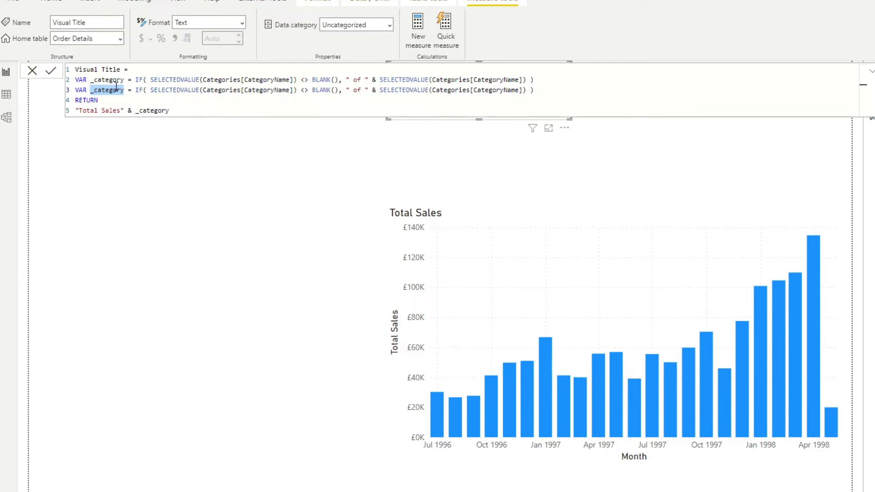
{"action": "scroll", "coordinate": [118, 87], "scroll_direction": "down", "scroll_amount": 1}
{"action": "scroll", "coordinate": [117, 87], "scroll_direction": "up", "scroll_amount": 1}
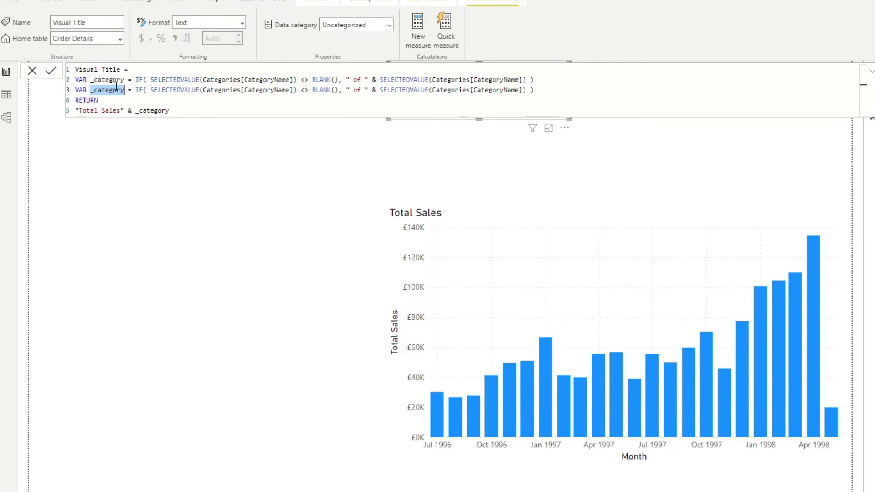
{"action": "type", "text": "_country"}
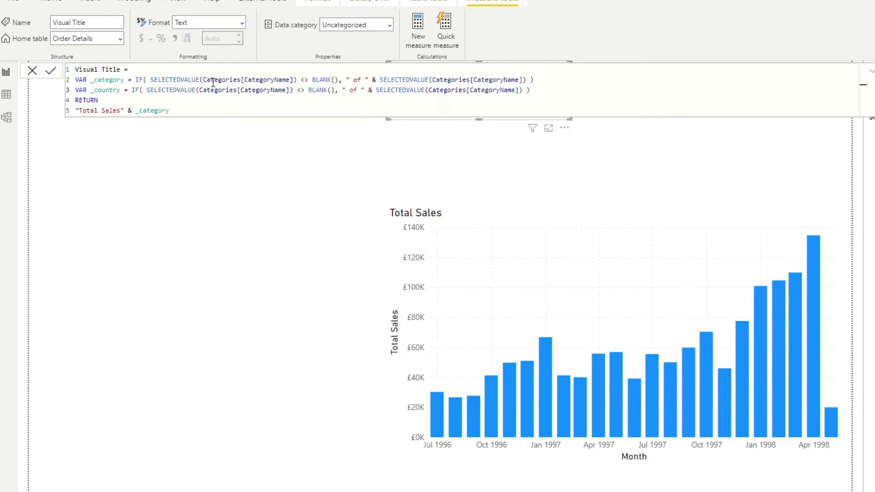
Replace both Categories[CategoryName] references in the _country variable with Customers[Country]
{"action": "left_click_drag", "start_coordinate": [292, 89], "coordinate": [201, 92]}
{"action": "type", "text": "countr"}
{"action": "key", "text": "Tab"}
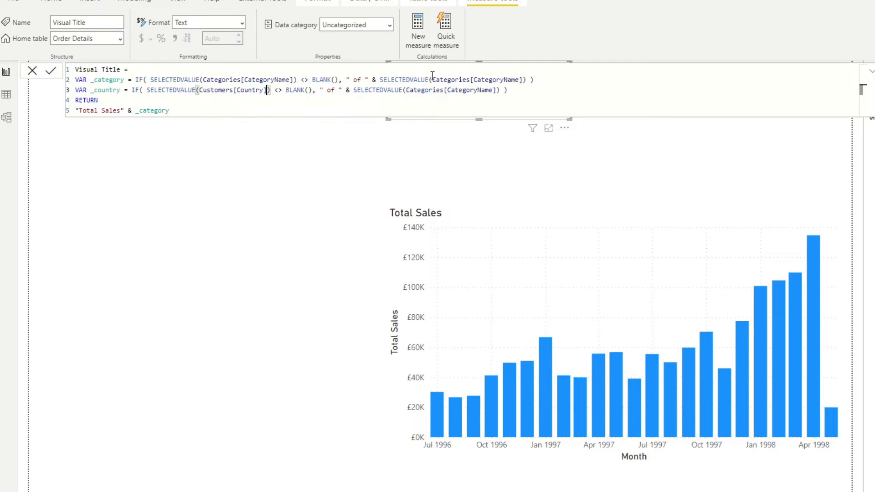
{"action": "left_click_drag", "start_coordinate": [406, 89], "coordinate": [495, 90]}
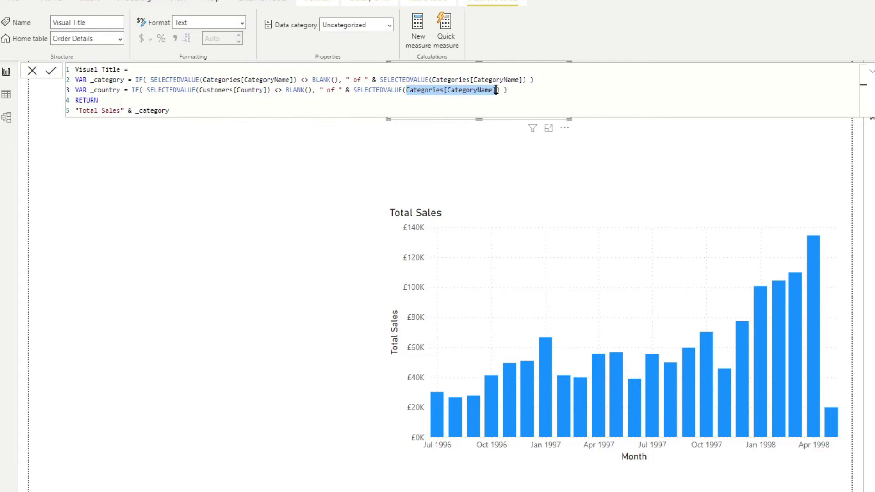
{"action": "type", "text": "countr"}
{"action": "key", "text": "Tab"}
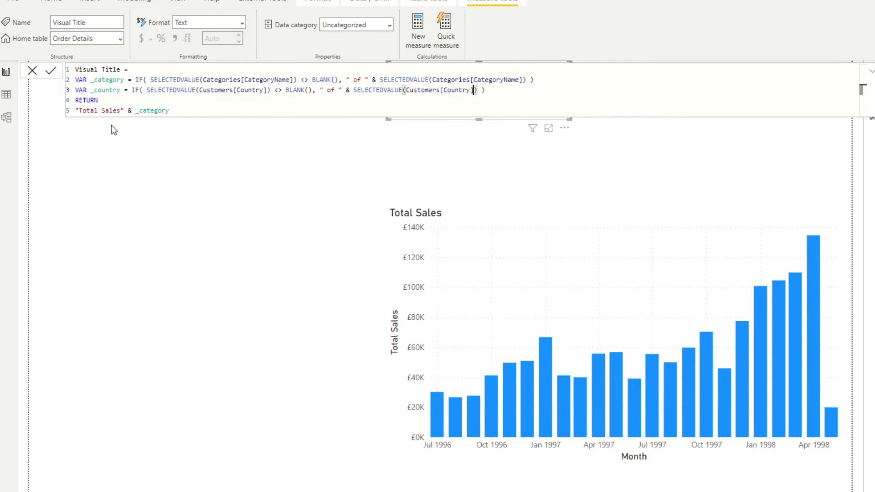
Change the text in the _country variable from " of " to " in "
{"action": "left_click", "coordinate": [331, 91]}
{"action": "double_click", "coordinate": [330, 90]}
{"action": "type", "text": "in"}
Append & _country to the expression after RETURN and leave the Visual Title formula
{"action": "left_click", "coordinate": [222, 112]}
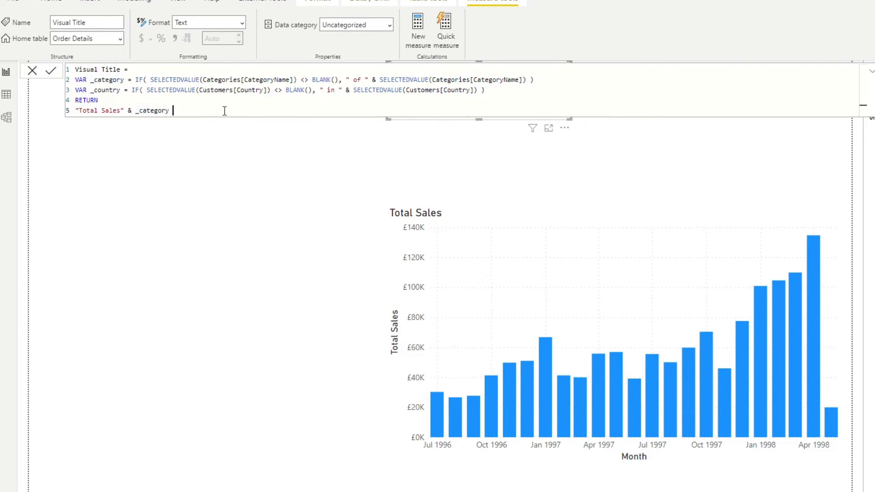
{"action": "type", "text": "& _country"}
{"action": "key", "text": "Up"}
{"action": "left_click", "coordinate": [224, 111]}
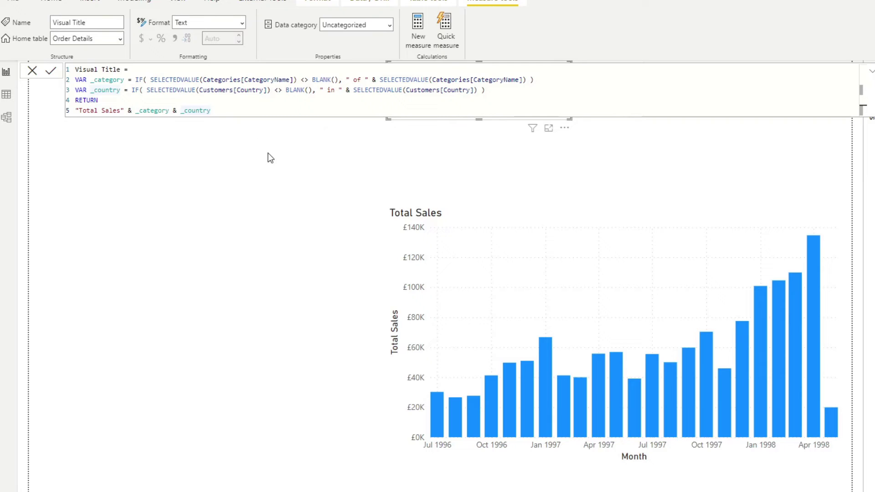
{"action": "left_click", "coordinate": [280, 135]}
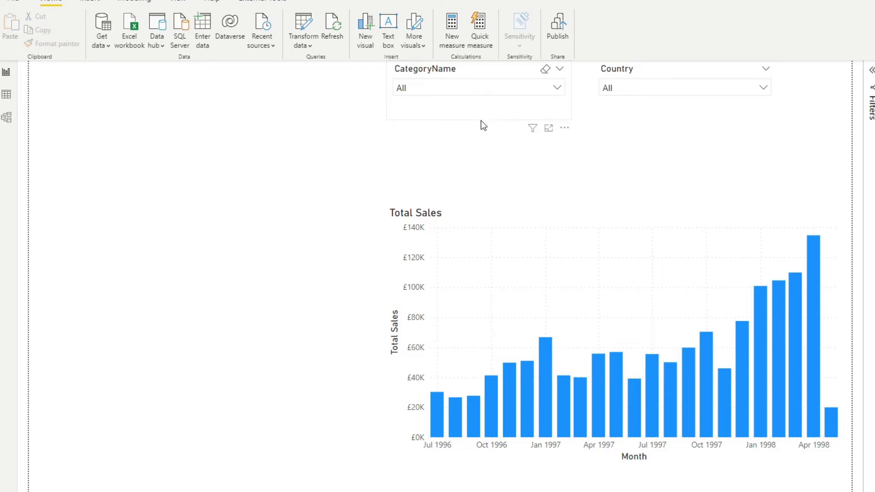
Filter the category slicer to Condiments and the Country slicer to Austria
{"action": "left_click", "coordinate": [487, 89]}
{"action": "left_click", "coordinate": [462, 129]}
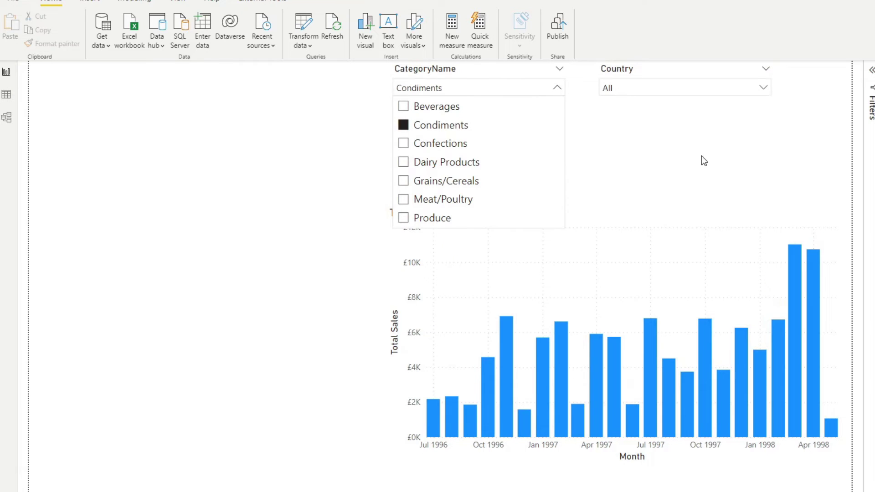
{"action": "left_click", "coordinate": [701, 156]}
{"action": "left_click", "coordinate": [691, 91]}
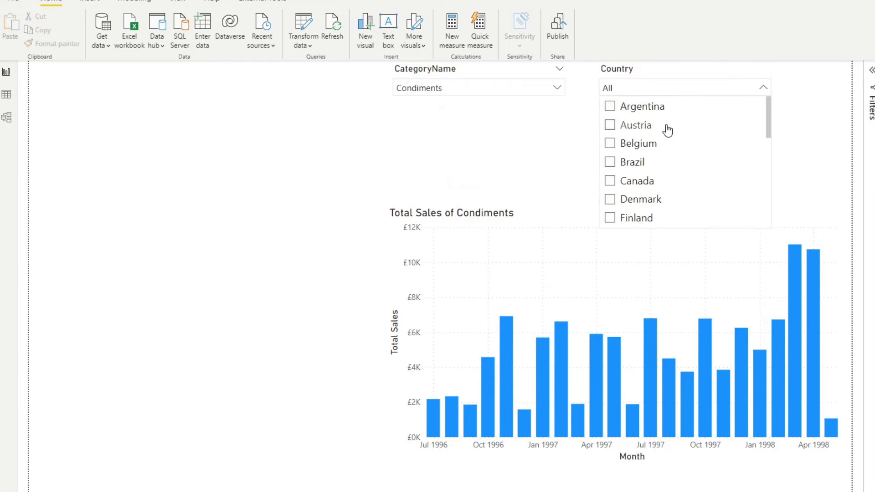
{"action": "left_click", "coordinate": [664, 127]}
{"action": "left_click", "coordinate": [548, 144]}
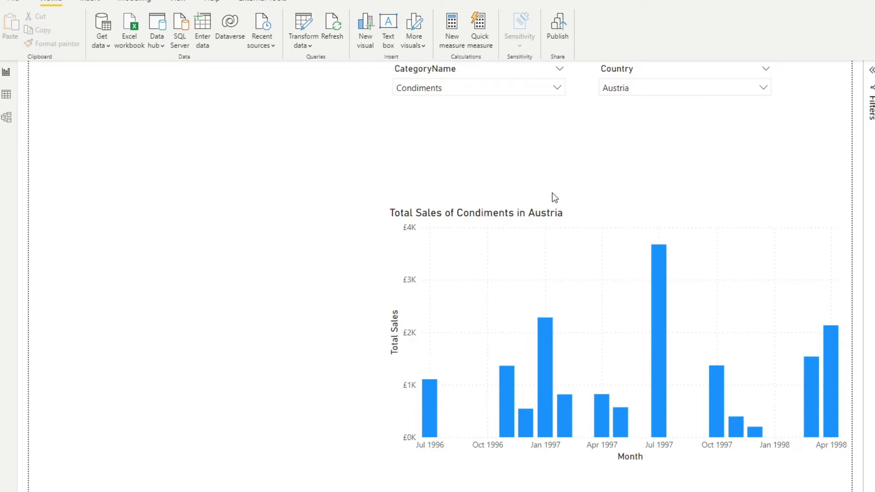
Deselect Condiments in the category slicer and Austria in the Country slicer
{"action": "left_click", "coordinate": [538, 93]}
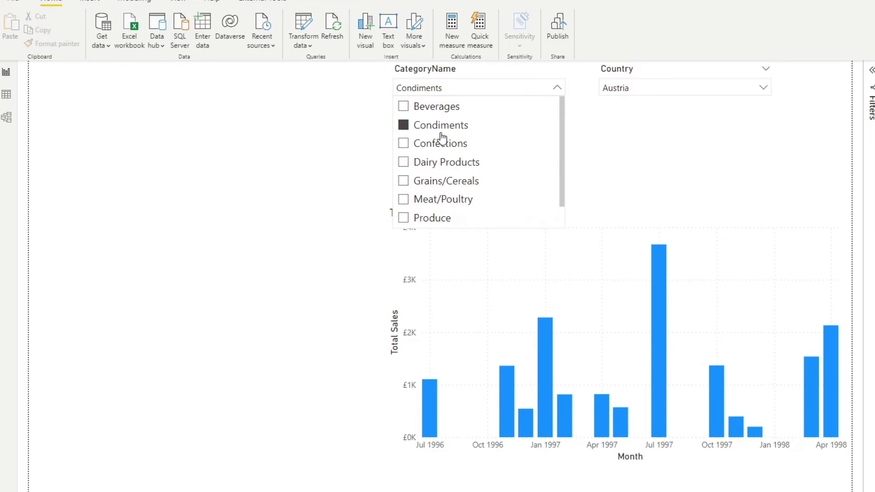
{"action": "left_click", "coordinate": [445, 124]}
{"action": "left_click", "coordinate": [688, 142]}
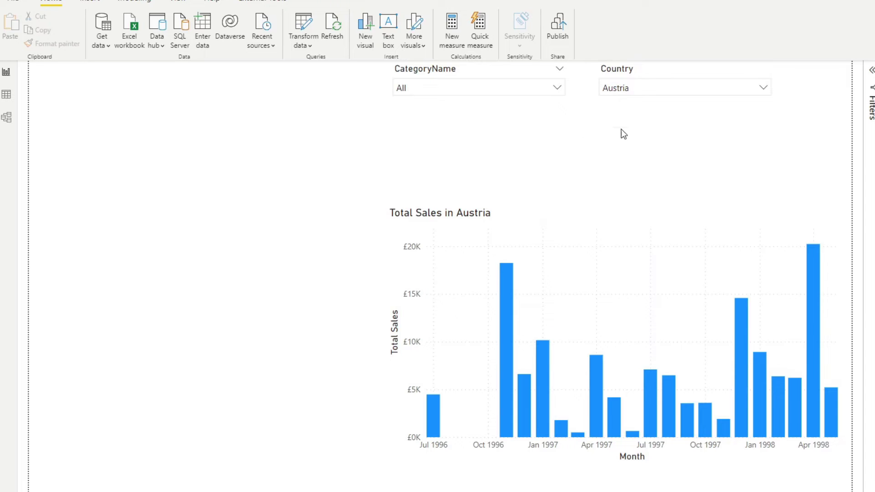
{"action": "left_click", "coordinate": [619, 93]}
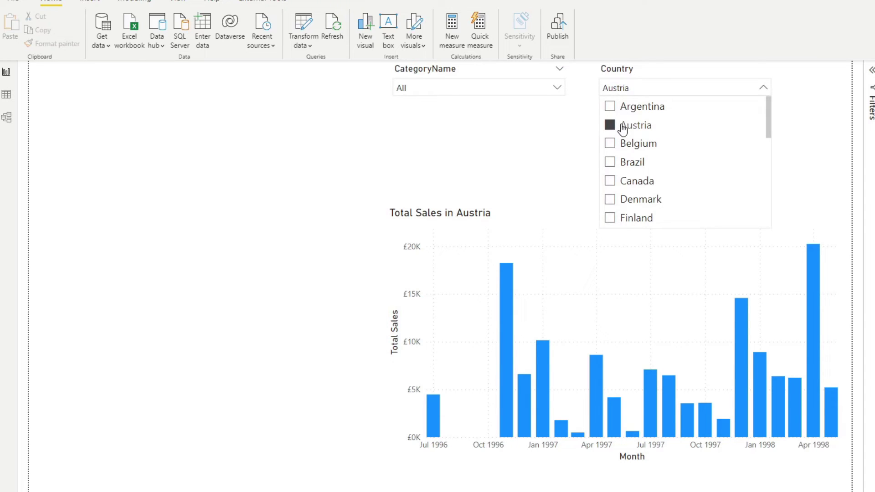
{"action": "left_click", "coordinate": [621, 124]}
Filter only the category slicer to Condiments, leaving Country unfiltered
{"action": "left_click", "coordinate": [525, 88]}
{"action": "left_click", "coordinate": [474, 124]}
{"action": "left_click", "coordinate": [638, 133]}
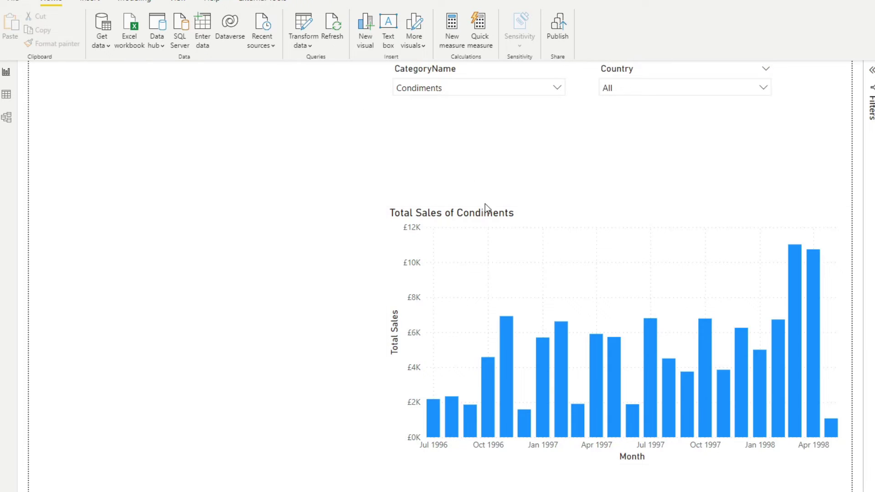
Clear the Condiments selection and reopen the category slicer's list
{"action": "left_click", "coordinate": [499, 89]}
{"action": "left_click", "coordinate": [443, 125]}
{"action": "left_click", "coordinate": [661, 129]}
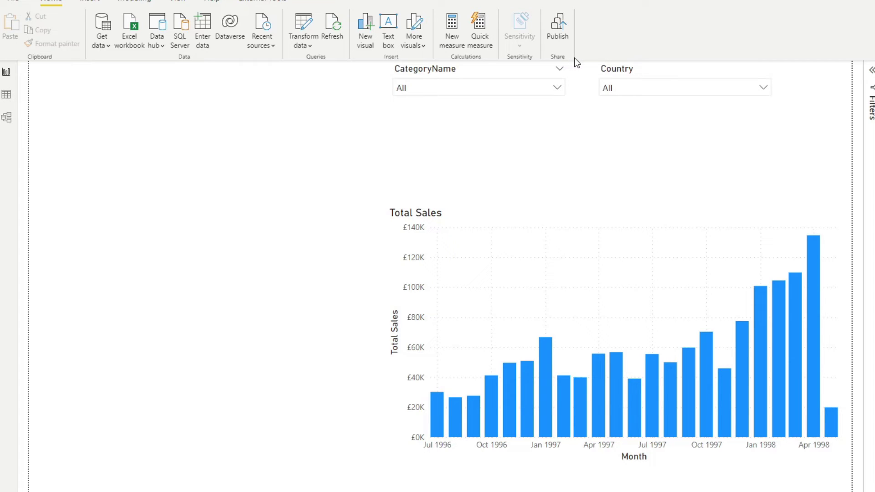
{"action": "left_click", "coordinate": [554, 89]}
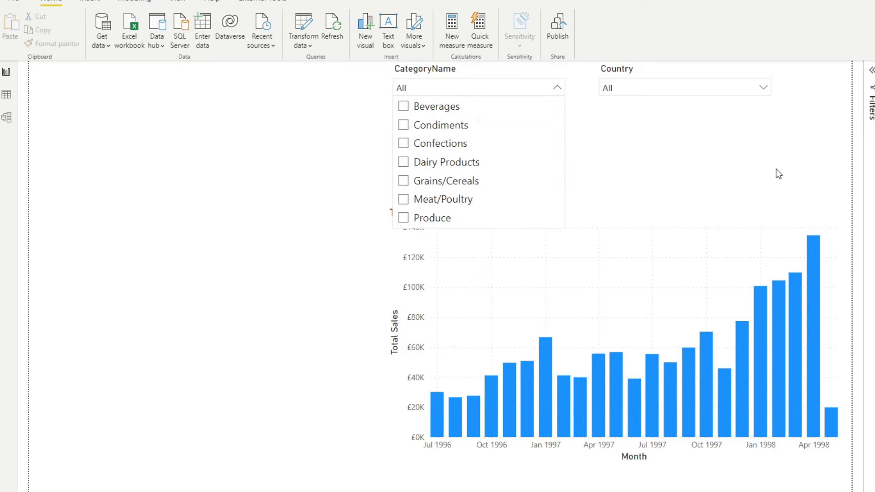
Filter the category slicer to Beverages and clear that selection again
{"action": "left_click", "coordinate": [442, 108]}
{"action": "left_click", "coordinate": [588, 115]}
{"action": "left_click", "coordinate": [538, 91]}
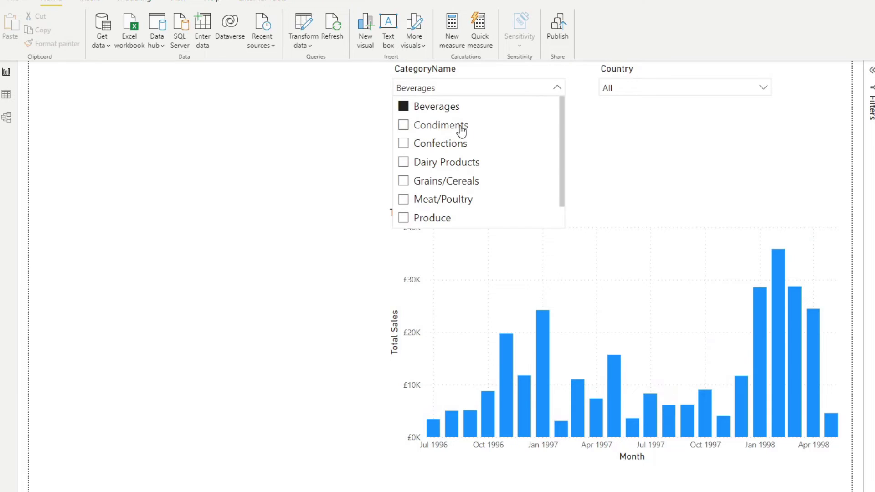
{"action": "left_click", "coordinate": [438, 107]}
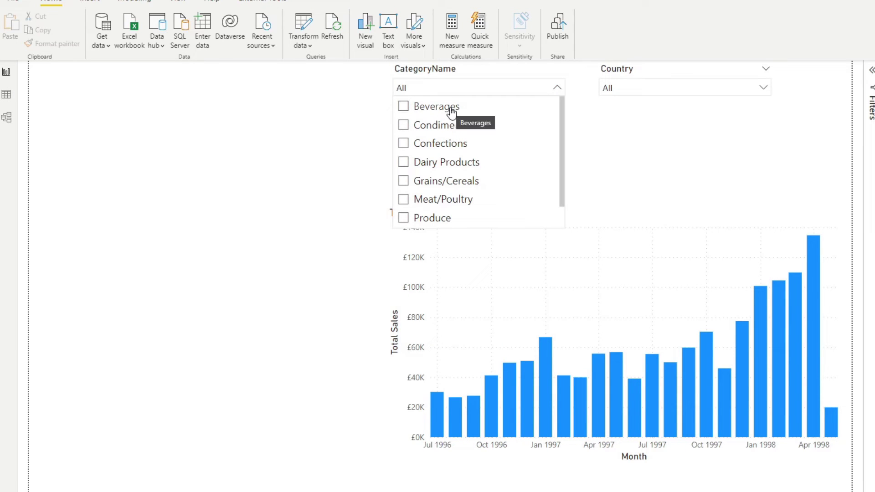
{"action": "left_click", "coordinate": [576, 134]}
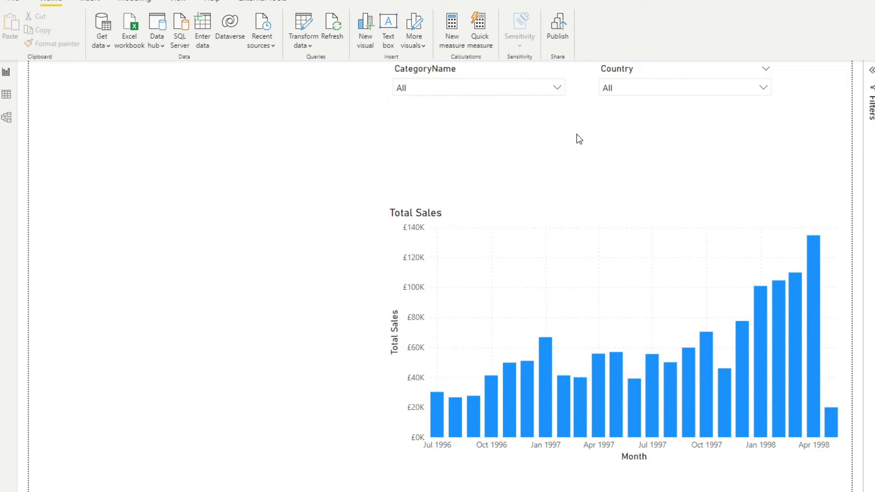
Select both Beverages and Condiments in the category slicer and close its list
{"action": "left_click", "coordinate": [539, 91]}
{"action": "left_click", "coordinate": [456, 108]}
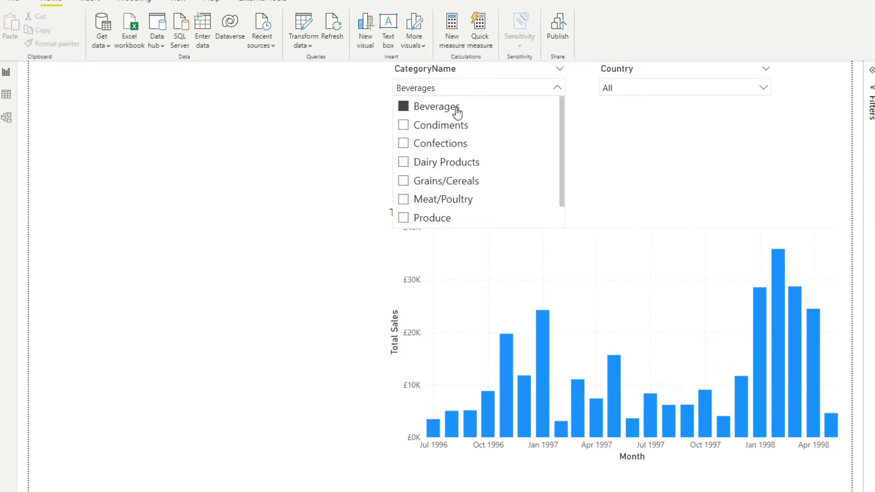
{"action": "left_click", "coordinate": [455, 129]}
{"action": "left_click", "coordinate": [601, 130]}
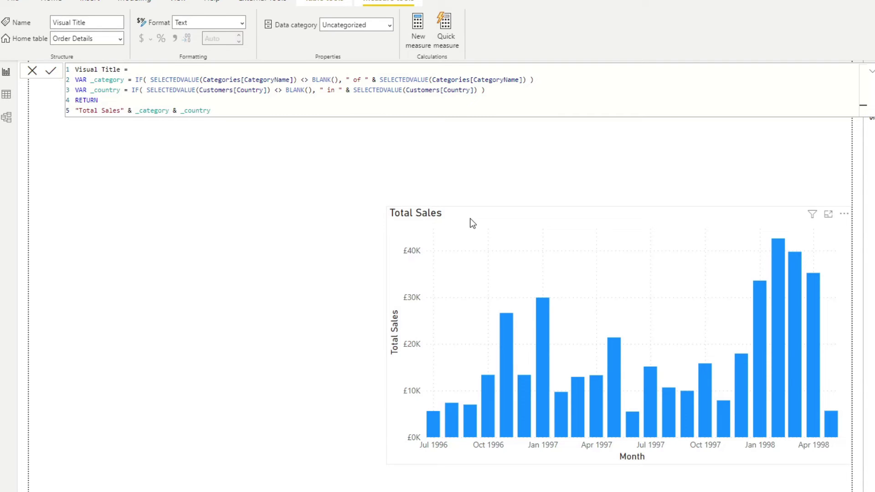
{"action": "left_click", "coordinate": [588, 181]}
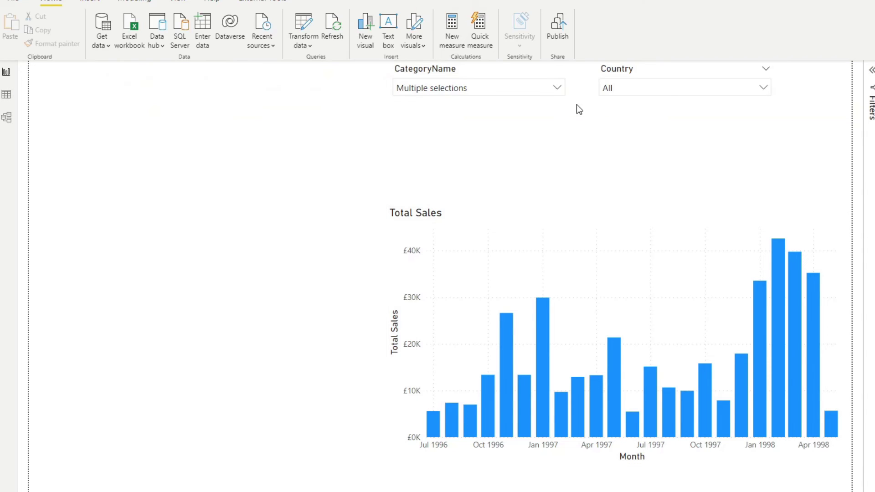
Review the full list of categories offered by the category slicer
{"action": "left_click", "coordinate": [556, 89]}
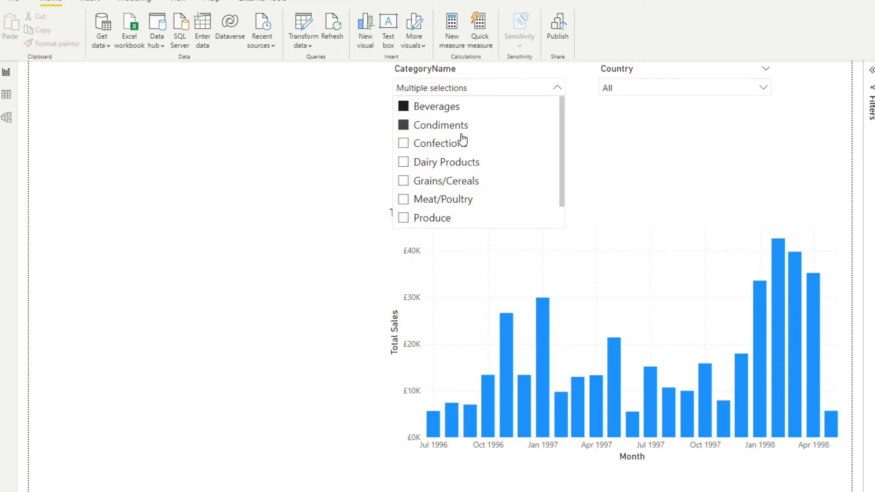
{"action": "scroll", "coordinate": [468, 145], "scroll_direction": "down", "scroll_amount": 1}
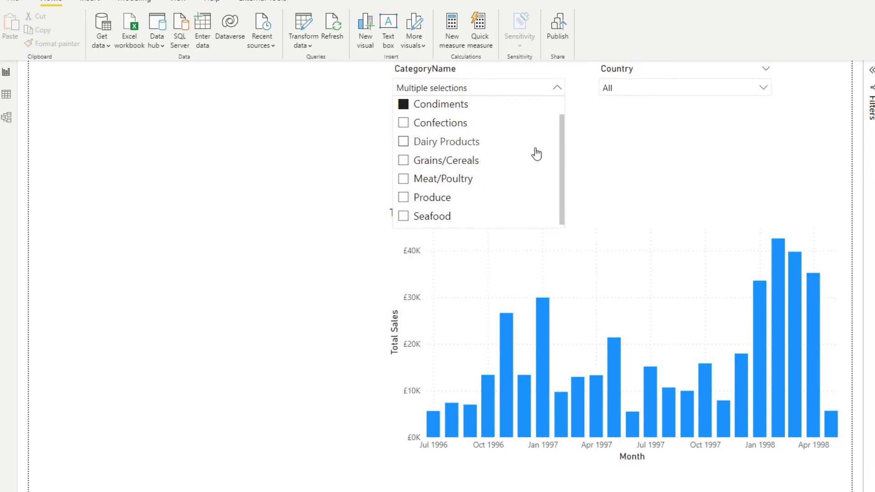
{"action": "left_click", "coordinate": [664, 158]}
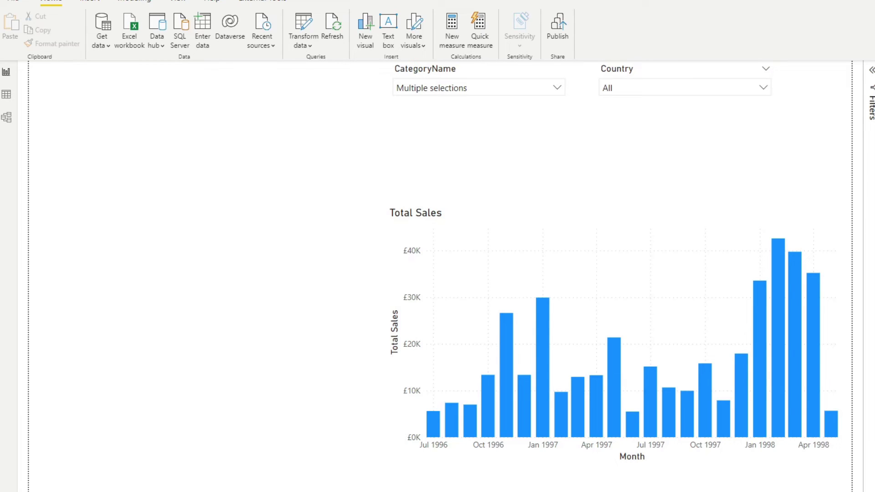
Move the Total Sales chart up beneath the slicers and begin a new measure named Multiple Values
{"action": "left_click_drag", "start_coordinate": [533, 225], "coordinate": [523, 145]}
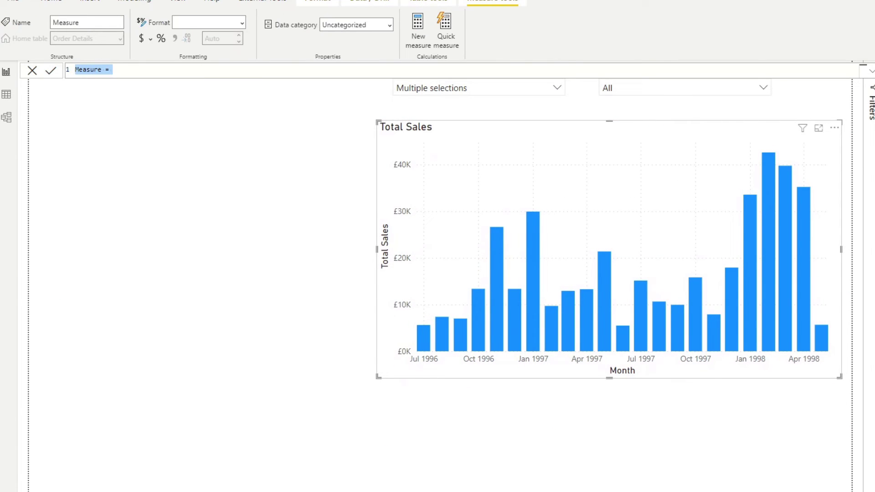
{"action": "key", "text": "BackSpace"}
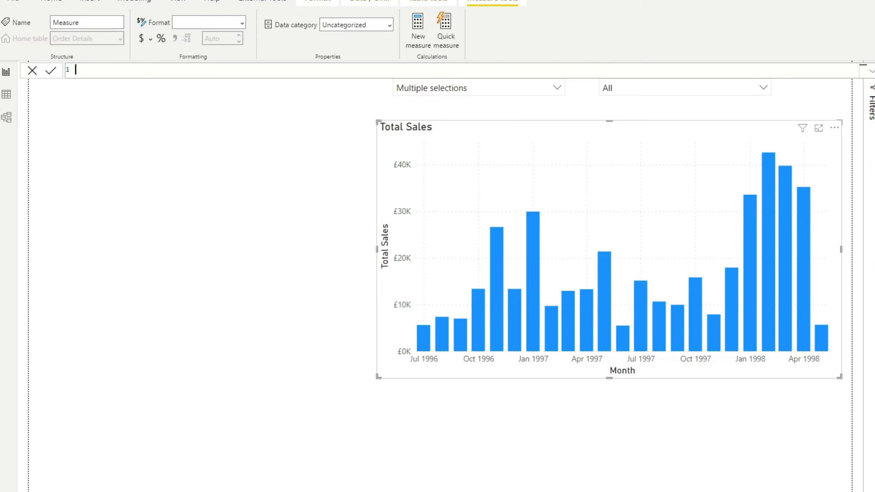
{"action": "type", "text": "Multiple Values ="}
{"action": "key", "text": "shift+Return"}
{"action": "key", "text": "BackSpace"}
{"action": "key", "text": "shift+Return"}
Declare a variable named _selected on the second line of the Multiple Values measure
{"action": "type", "text": "VAR"}
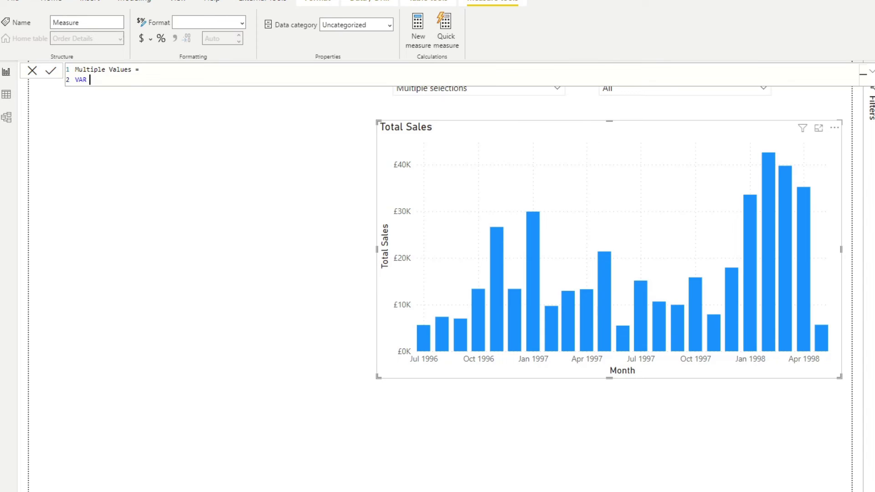
{"action": "type", "text": "_select"}
{"action": "type", "text": "edVal"}
{"action": "type", "text": "ues"}
{"action": "key", "text": "BackSpace"}
{"action": "key", "text": "BackSpace"}
{"action": "key", "text": "BackSpace"}
{"action": "key", "text": "BackSpace"}
{"action": "key", "text": "BackSpace"}
{"action": "key", "text": "BackSpace"}
{"action": "type", "text": "="}
Define _selected as DISTINCTCOUNT(Categories[CategoryName]) and start a new line below it
{"action": "type", "text": "DISTINC"}
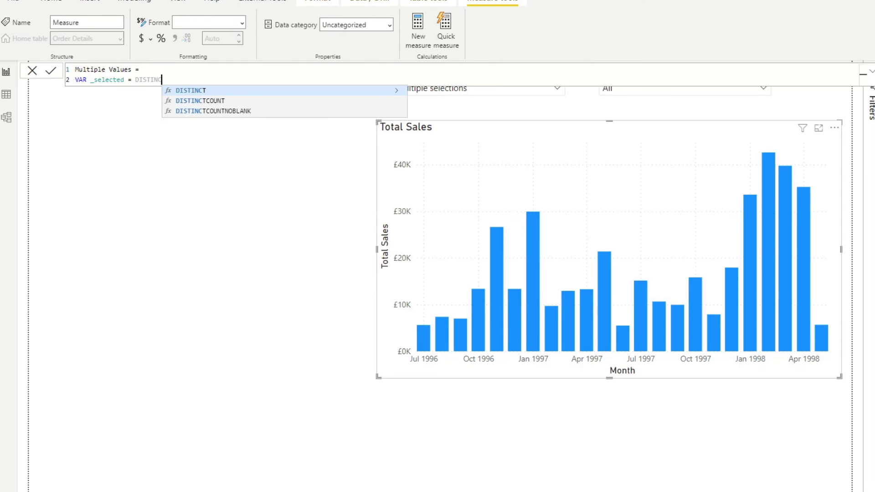
{"action": "key", "text": "Down"}
{"action": "key", "text": "Tab"}
{"action": "type", "text": "categ"}
{"action": "key", "text": "Down"}
{"action": "key", "text": "Down"}
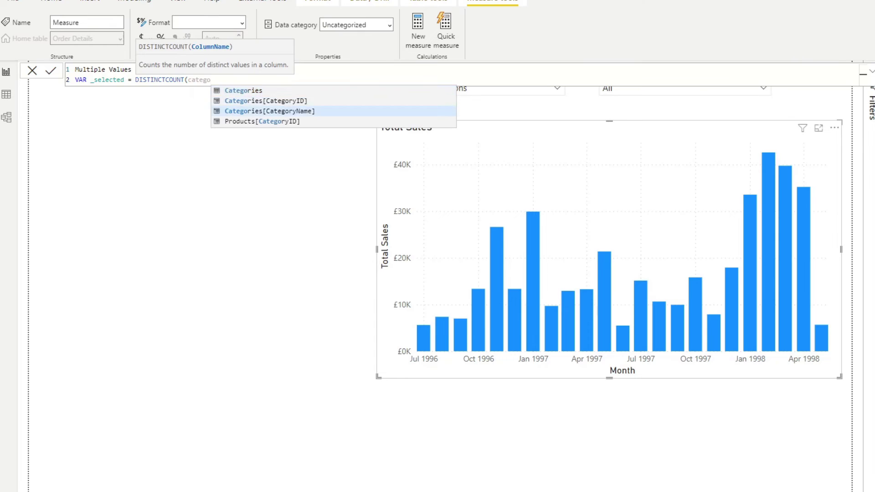
{"action": "key", "text": "Tab"}
{"action": "type", "text": ")"}
{"action": "key", "text": "Return"}
Declare a variable _all as CALCULATE with DISTINCTCOUNT(Categories[CategoryName]) as its expression
{"action": "type", "text": "VAR _"}
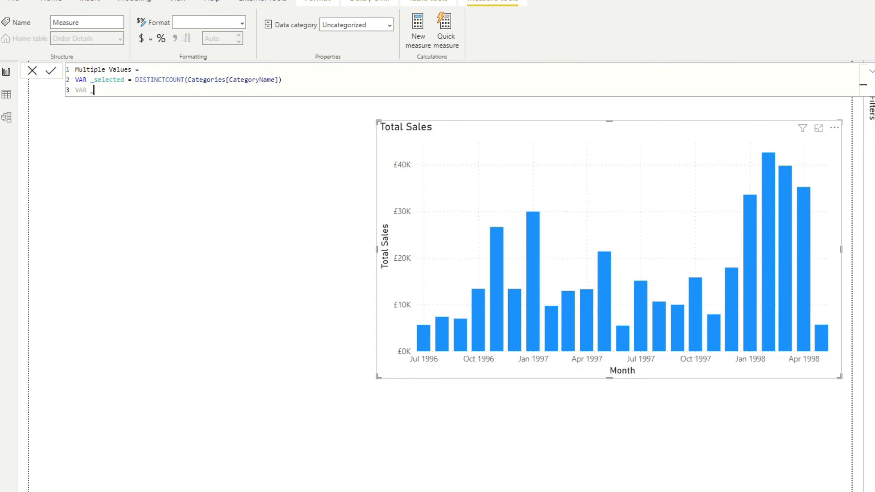
{"action": "type", "text": "all ="}
{"action": "type", "text": "CALC"}
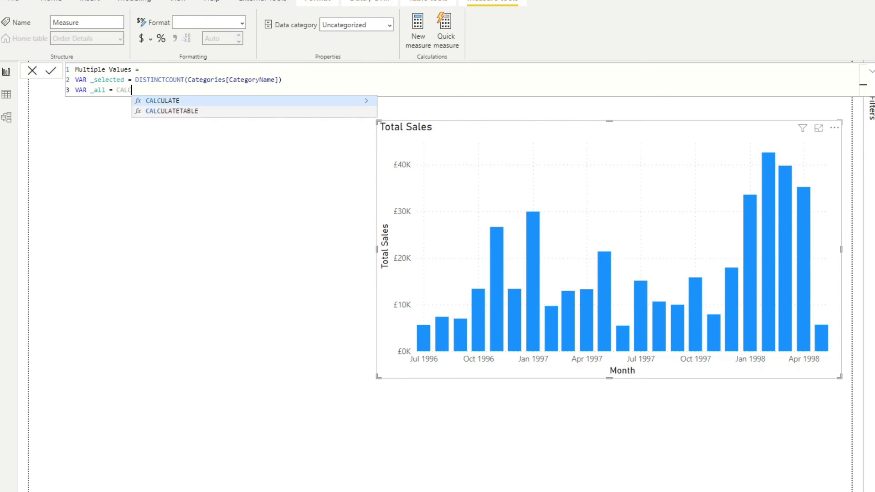
{"action": "key", "text": "Tab"}
{"action": "type", "text": "DIST"}
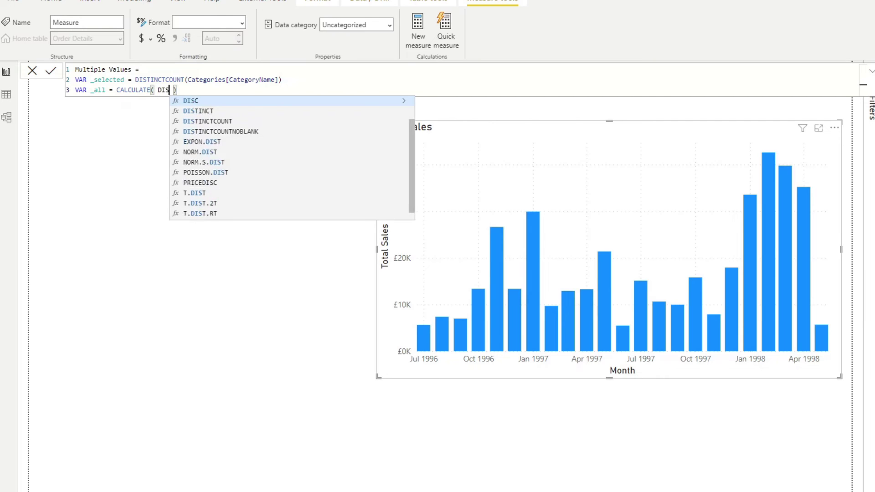
{"action": "key", "text": "Down"}
{"action": "key", "text": "Tab"}
{"action": "type", "text": "cat"}
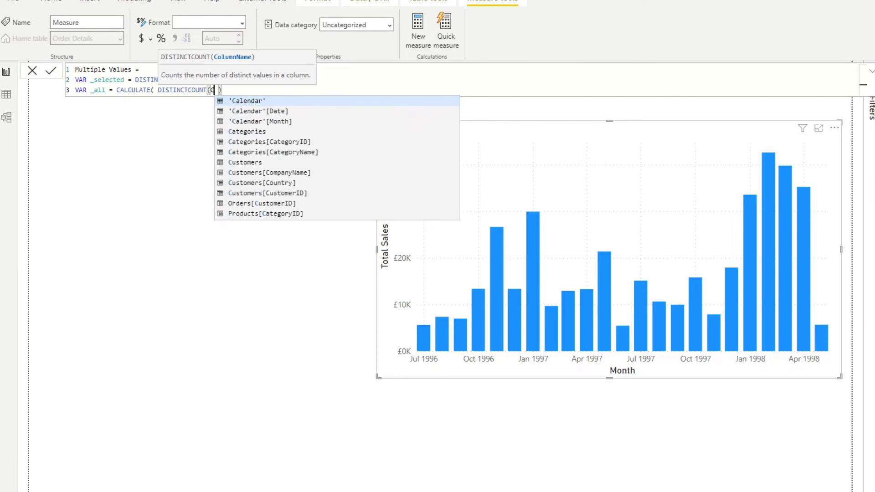
{"action": "key", "text": "Down"}
{"action": "key", "text": "Down"}
{"action": "key", "text": "Tab"}
{"action": "type", "text": ")"}
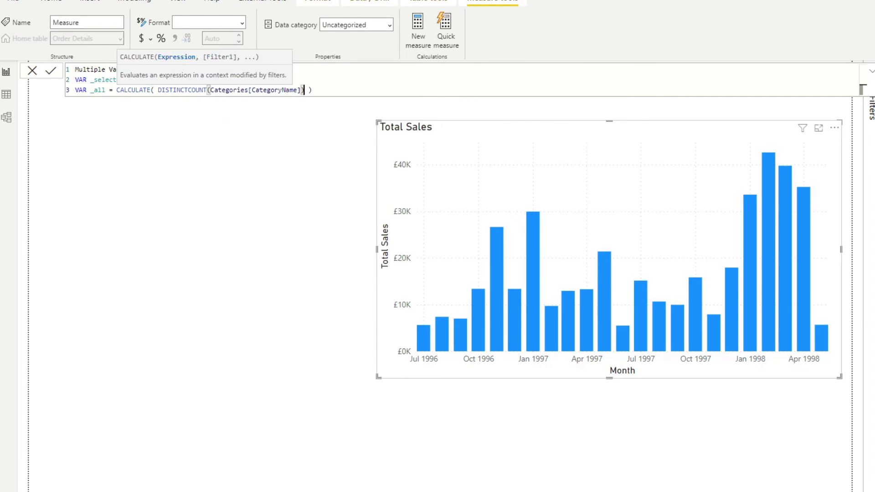
Add ALL() as the filter argument of the CALCULATE function in _all
{"action": "type", "text": ", AL"}
{"action": "key", "text": "Tab"}
{"action": "key", "text": "Escape"}
{"action": "left_click", "coordinate": [338, 90]}
Make the measure RETURN _selected and commit the Multiple Values formula
{"action": "key", "text": "shift+Return"}
{"action": "type", "text": "RETURN"}
{"action": "key", "text": "shift+Return"}
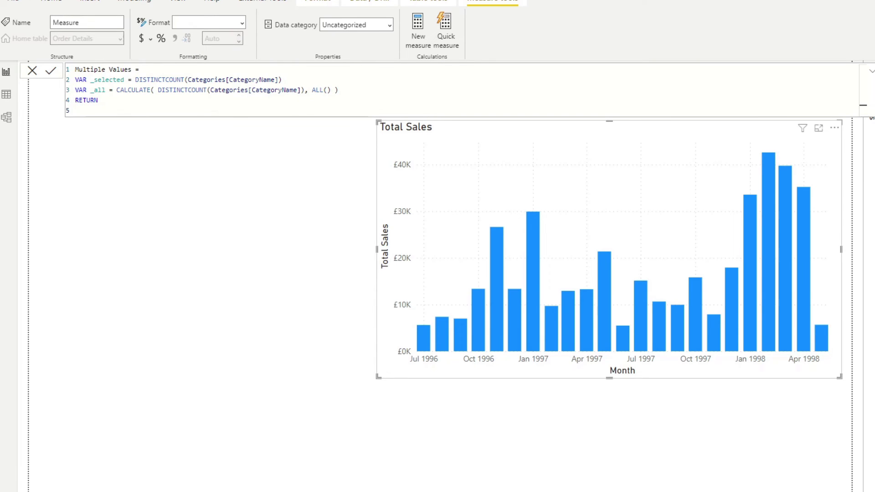
{"action": "type", "text": "_selected"}
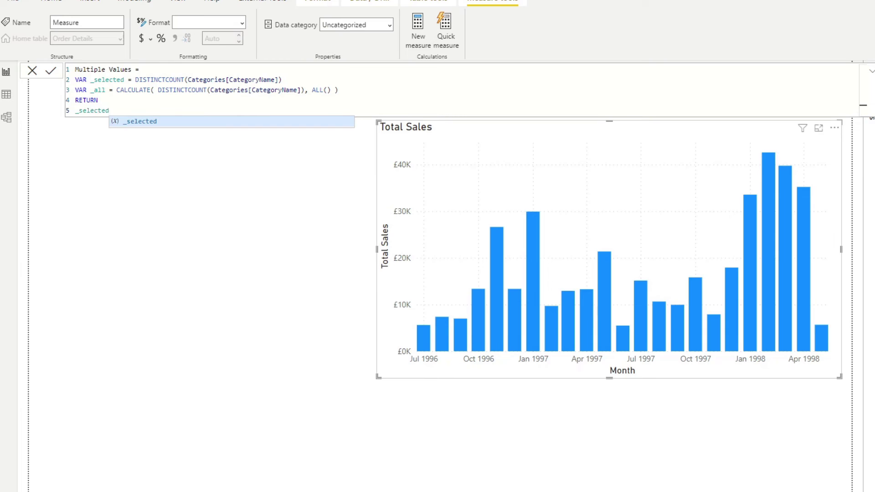
{"action": "key", "text": "Escape"}
{"action": "key", "text": "Return"}
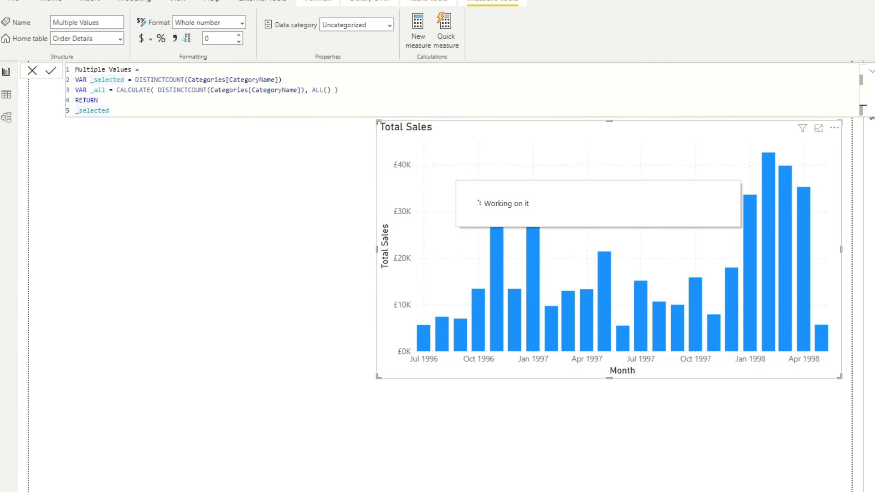
Show Multiple Values in a card and resize it to sit below the chart at about the same width
{"action": "left_click", "coordinate": [636, 454]}
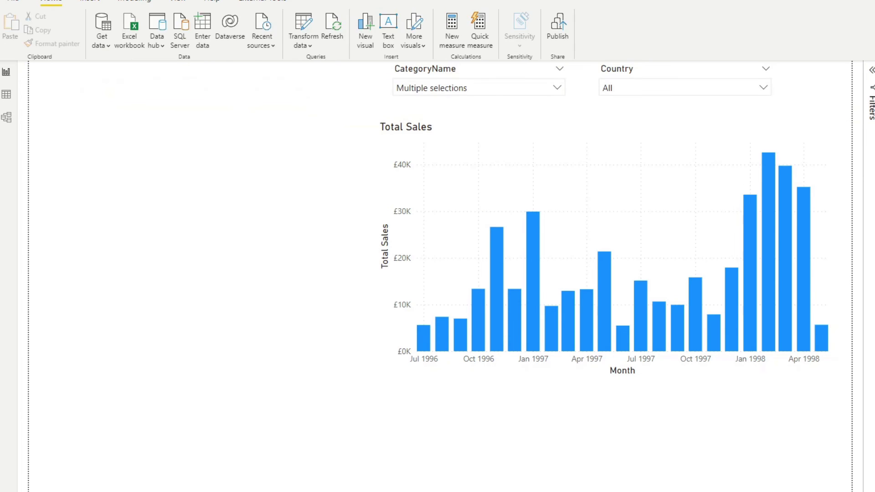
{"action": "left_click_drag", "start_coordinate": [255, 462], "coordinate": [237, 442]}
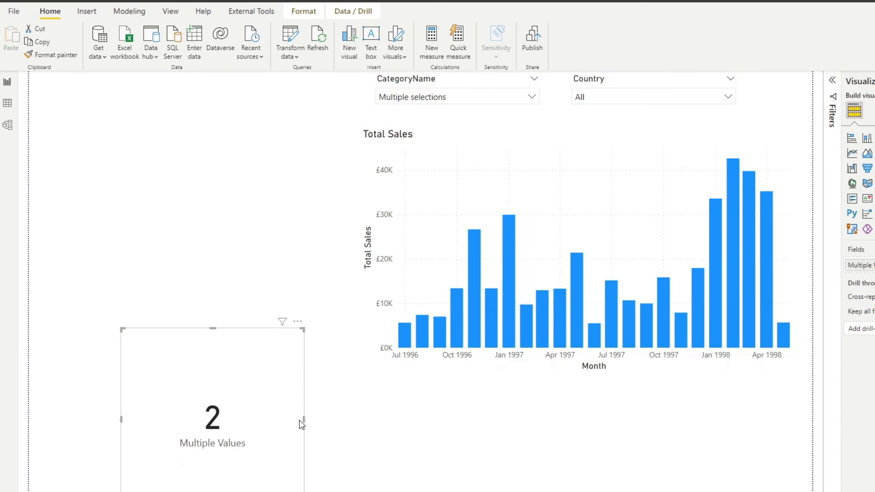
{"action": "left_click_drag", "start_coordinate": [303, 419], "coordinate": [837, 419]}
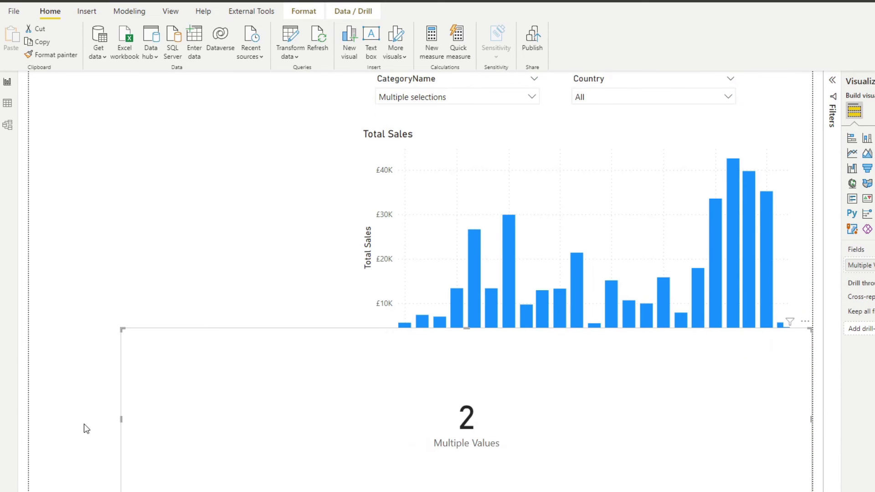
{"action": "left_click_drag", "start_coordinate": [121, 419], "coordinate": [360, 401]}
{"action": "left_click_drag", "start_coordinate": [585, 333], "coordinate": [593, 412]}
Deselect Beverages and Condiments in the category slicer and close its list
{"action": "left_click", "coordinate": [460, 97]}
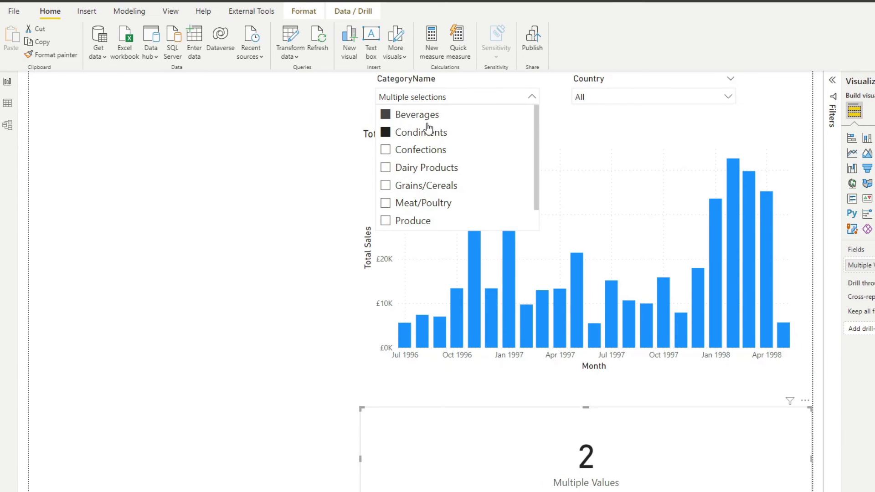
{"action": "left_click", "coordinate": [449, 97]}
{"action": "left_click", "coordinate": [451, 98]}
{"action": "left_click", "coordinate": [433, 114]}
{"action": "left_click", "coordinate": [442, 130]}
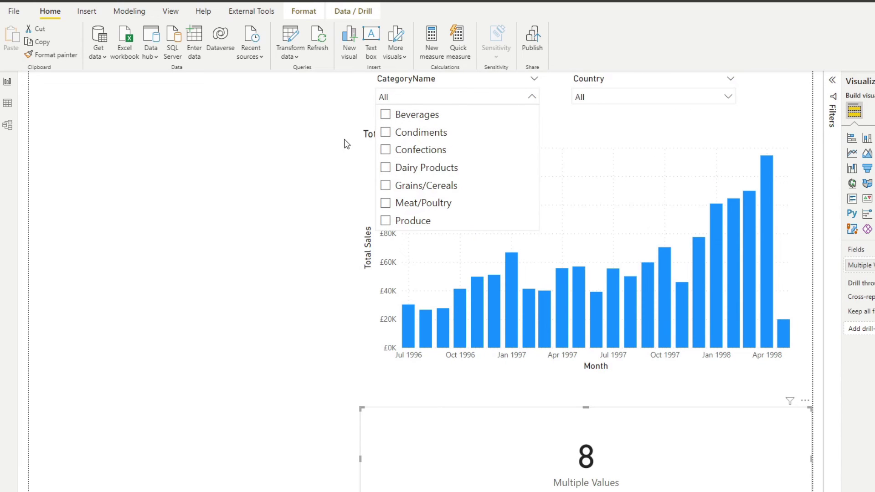
{"action": "left_click", "coordinate": [346, 116]}
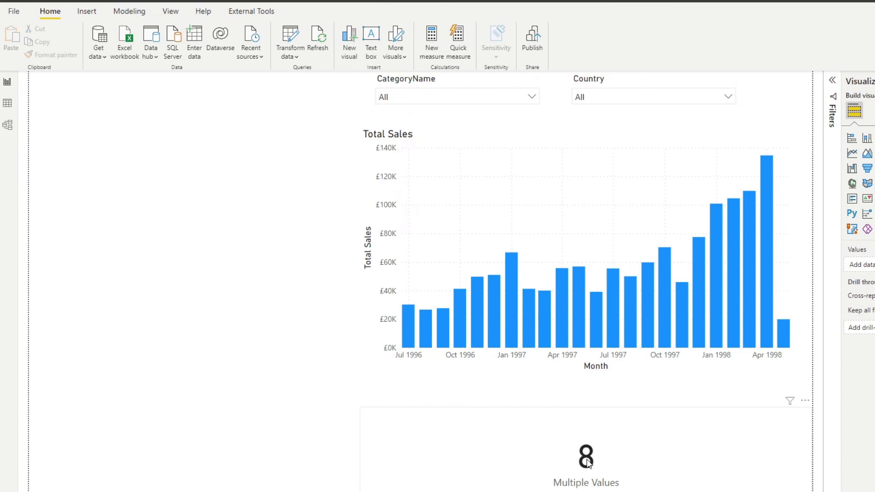
Select Produce, Meat/Poultry, Grains/Cereals, Dairy Products and Confections in the category slicer to test the Multiple Values card
{"action": "left_click", "coordinate": [444, 97]}
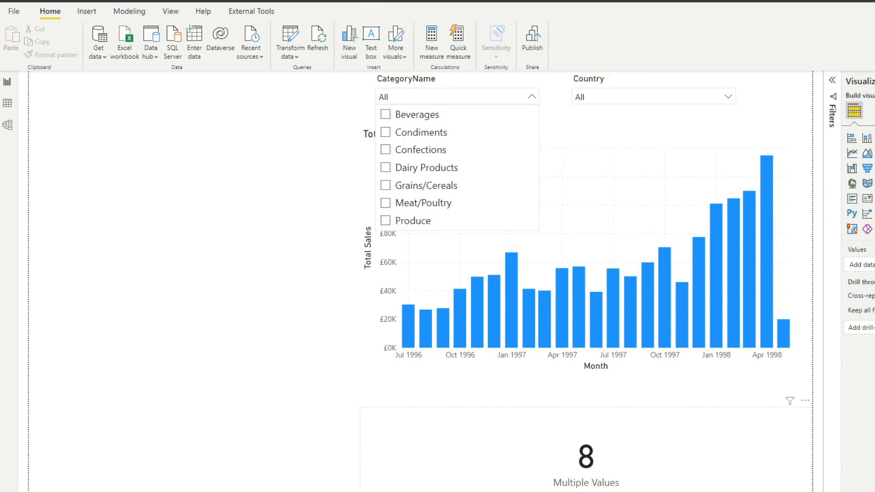
{"action": "scroll", "coordinate": [440, 207], "scroll_direction": "down", "scroll_amount": 1}
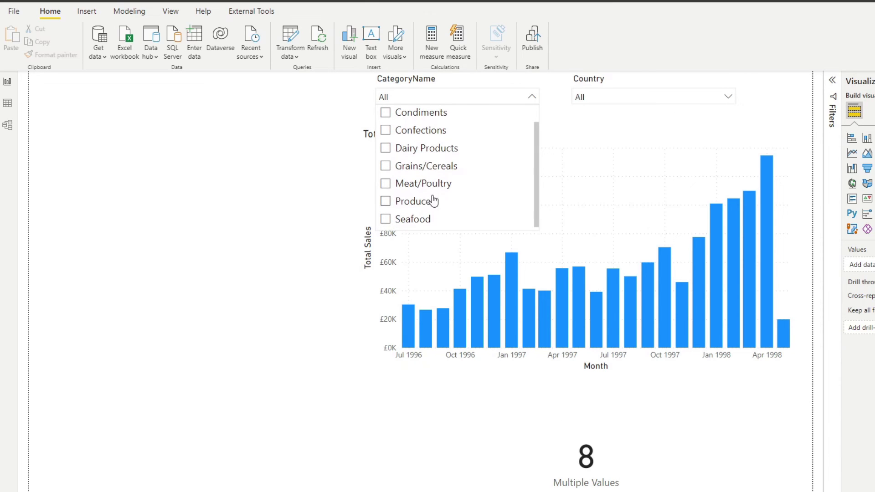
{"action": "left_click", "coordinate": [422, 205]}
{"action": "left_click", "coordinate": [431, 184]}
{"action": "left_click", "coordinate": [444, 166]}
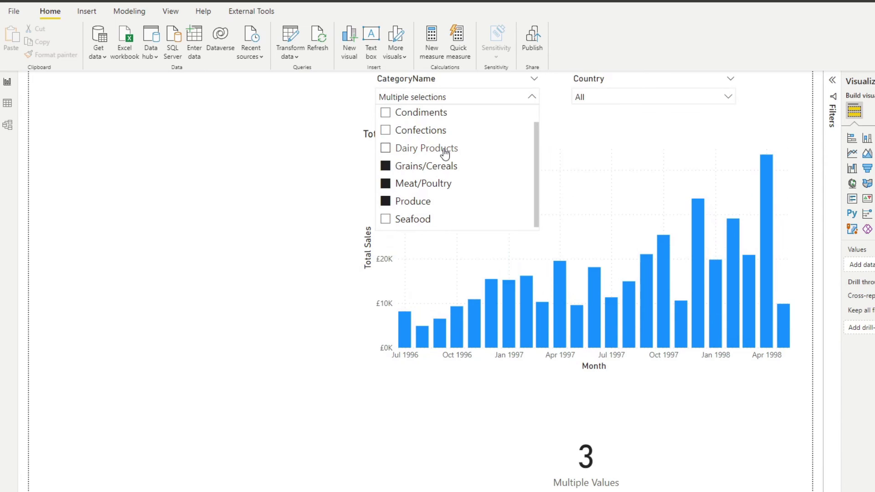
{"action": "left_click", "coordinate": [438, 147]}
{"action": "left_click", "coordinate": [428, 129]}
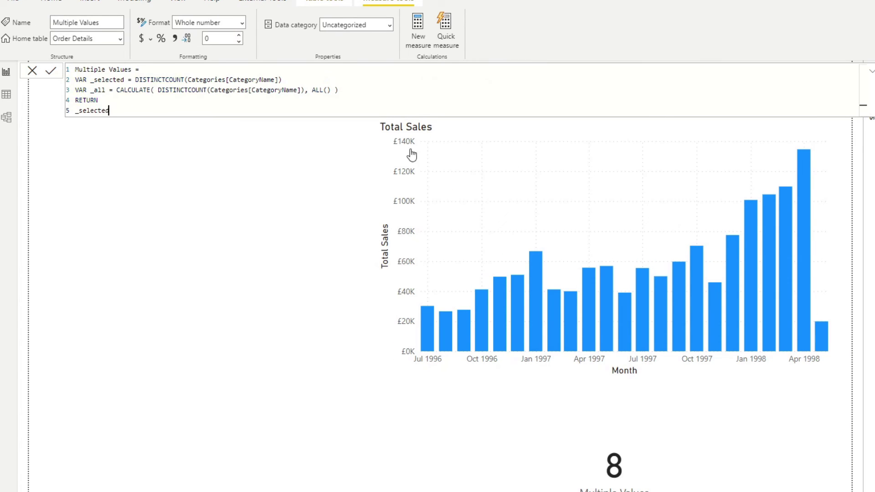
Replace the returned _selected in Multiple Values with an IF whose condition is _selected <> _all && _selected > 1
{"action": "left_click_drag", "start_coordinate": [109, 111], "coordinate": [70, 114]}
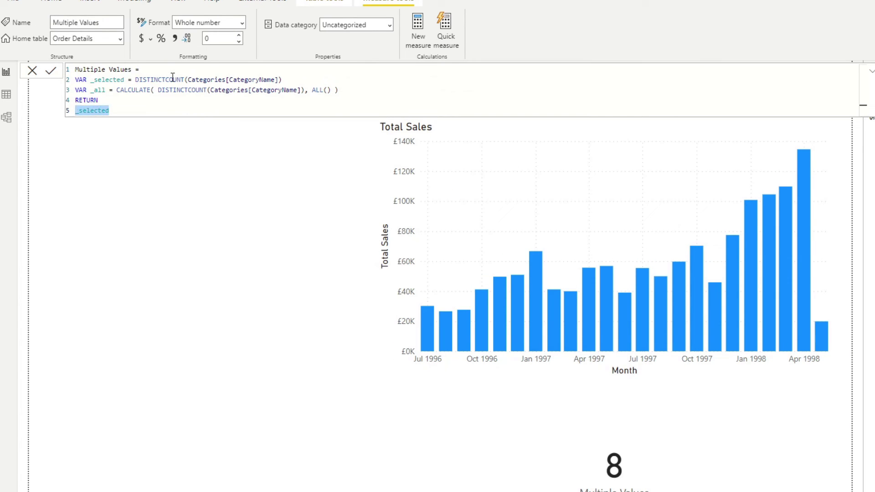
{"action": "type", "text": "IF()  _sel"}
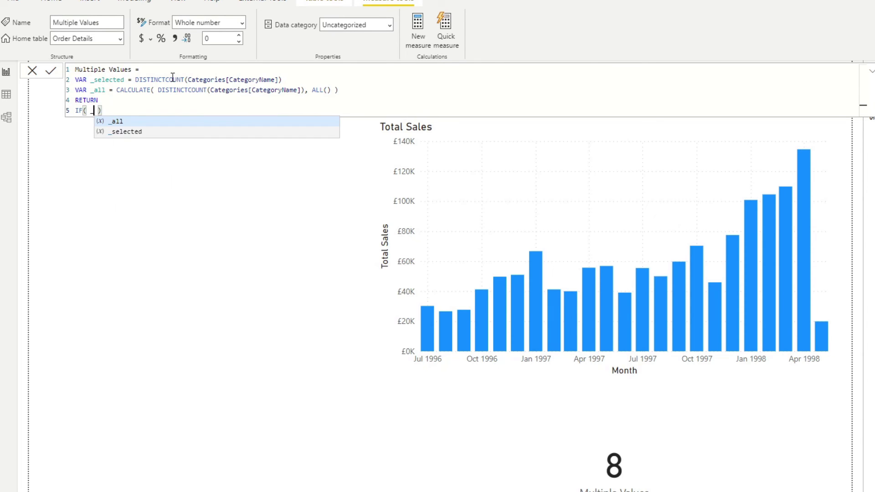
{"action": "type", "text": "ected <> "}
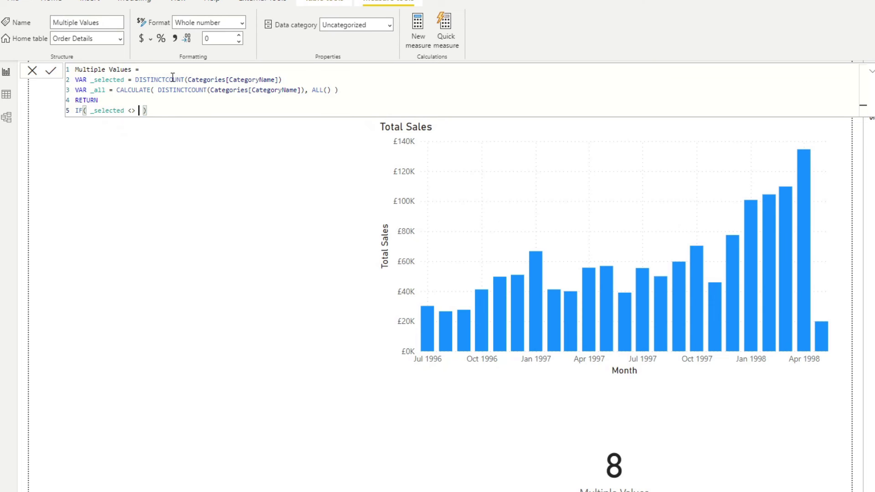
{"action": "type", "text": "_all,"}
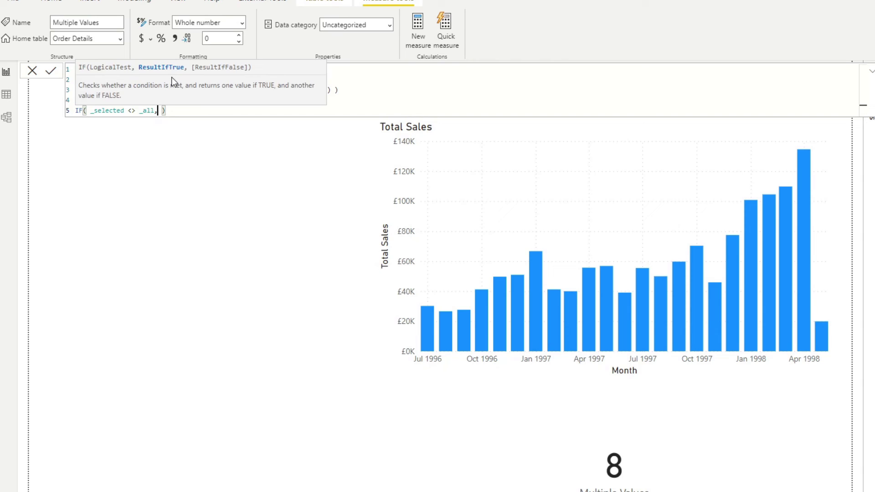
{"action": "key", "text": "BackSpace"}
{"action": "type", "text": "&& _"}
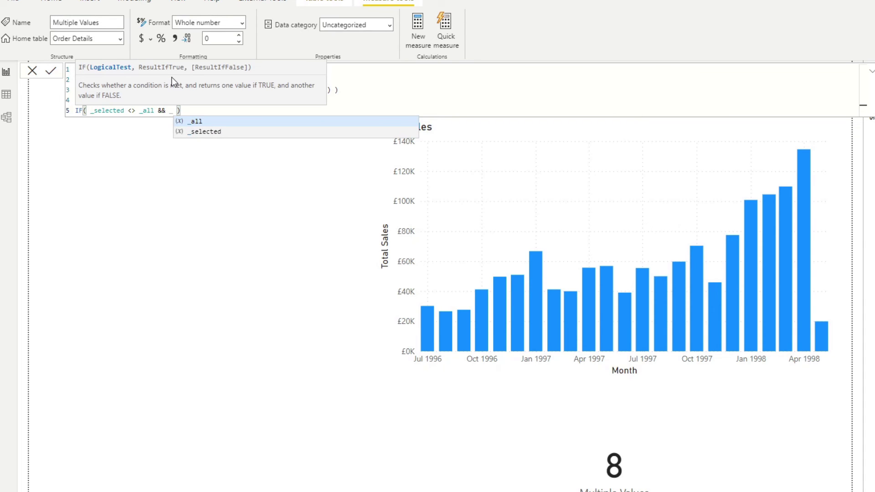
{"action": "key", "text": "Down"}
{"action": "key", "text": "Tab"}
{"action": "type", "text": "> 1, "}
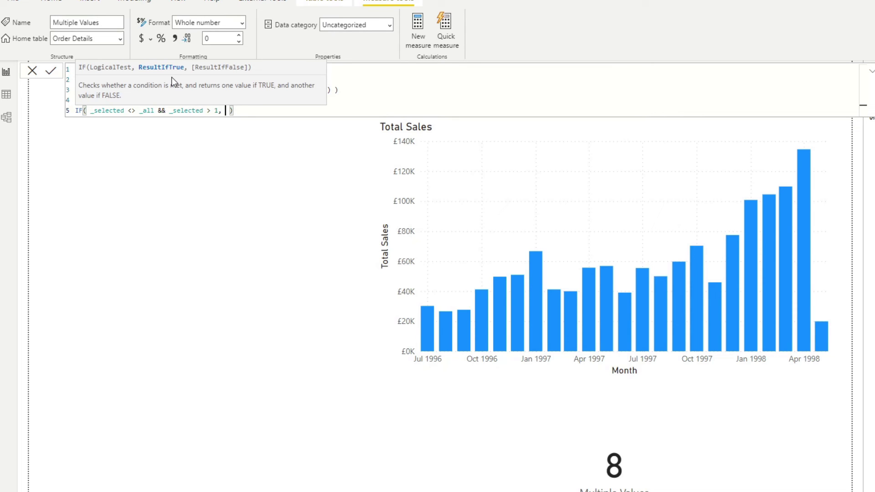
Set the IF's true result to MAX(Categories[CategoryName]) & ", etc."
{"action": "type", "text": "MAX(Cate"}
{"action": "key", "text": "Down"}
{"action": "key", "text": "Down"}
{"action": "key", "text": "Down"}
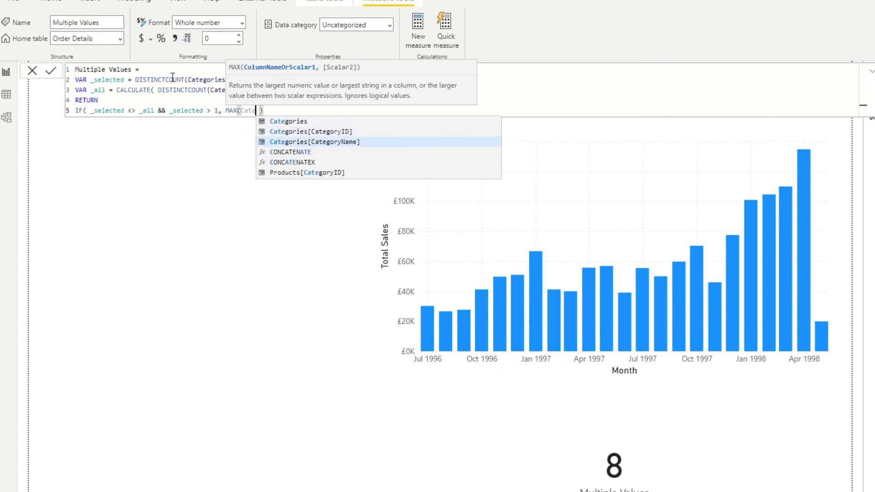
{"action": "key", "text": "Up"}
{"action": "key", "text": "Tab"}
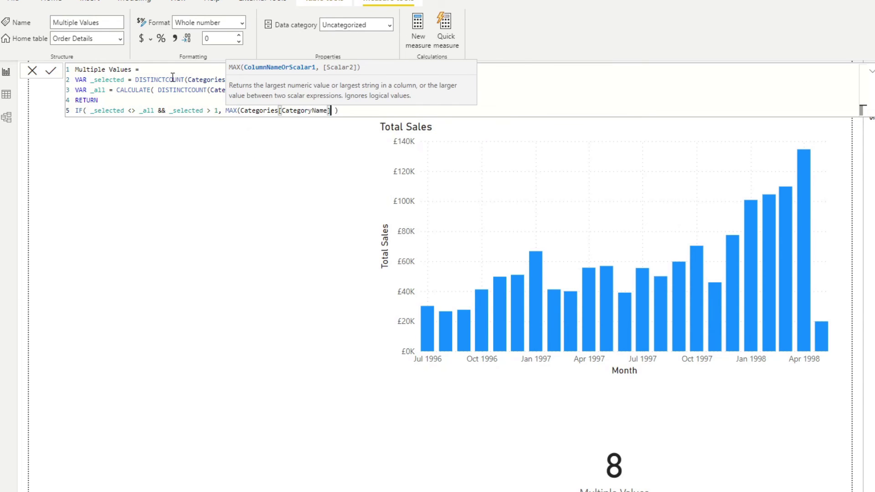
{"action": "key", "text": "Right"}
{"action": "key", "text": "Right"}
{"action": "type", "text": "\"\""}
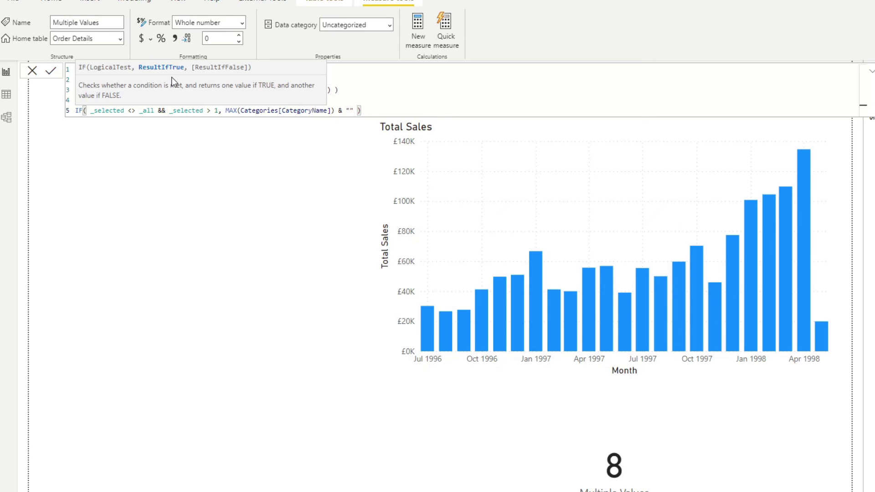
{"action": "type", "text": ", etc."}
Add MAX(Categories[CategoryName]) as the IF's false result
{"action": "type", "text": ", E"}
{"action": "key", "text": "Escape"}
{"action": "type", "text": "MAX(Categ"}
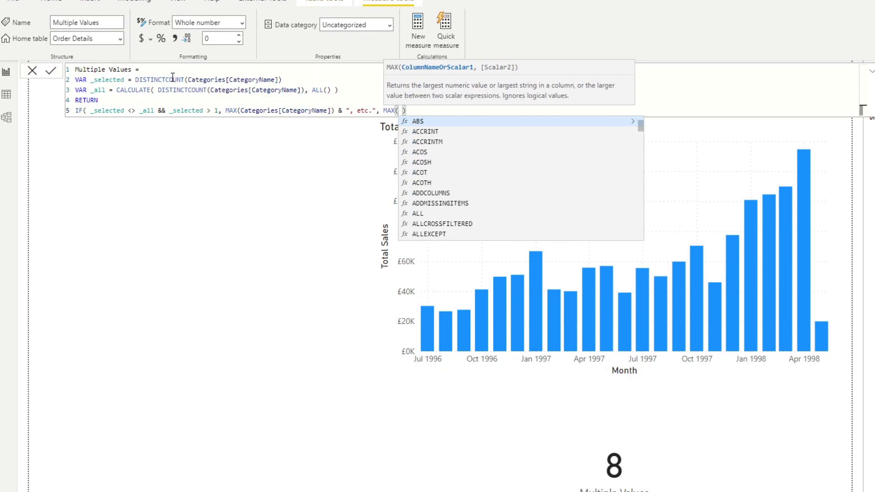
{"action": "key", "text": "Down"}
{"action": "key", "text": "Down"}
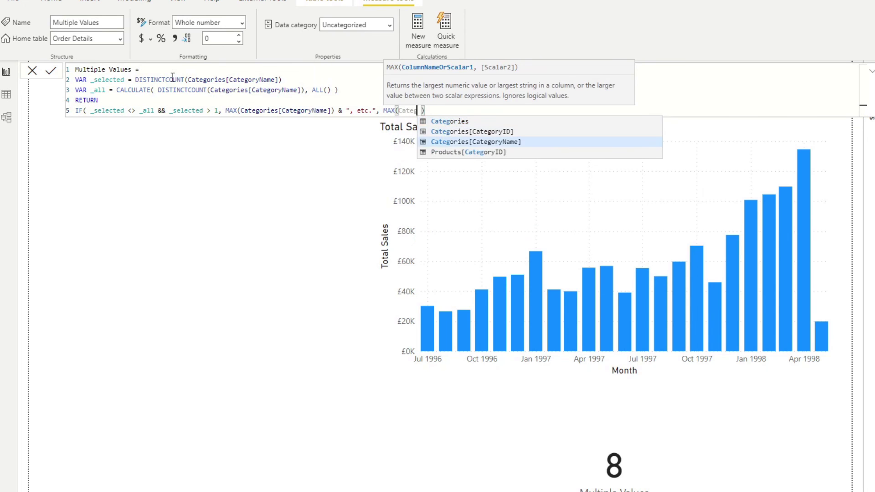
{"action": "key", "text": "Tab"}
{"action": "type", "text": ")"}
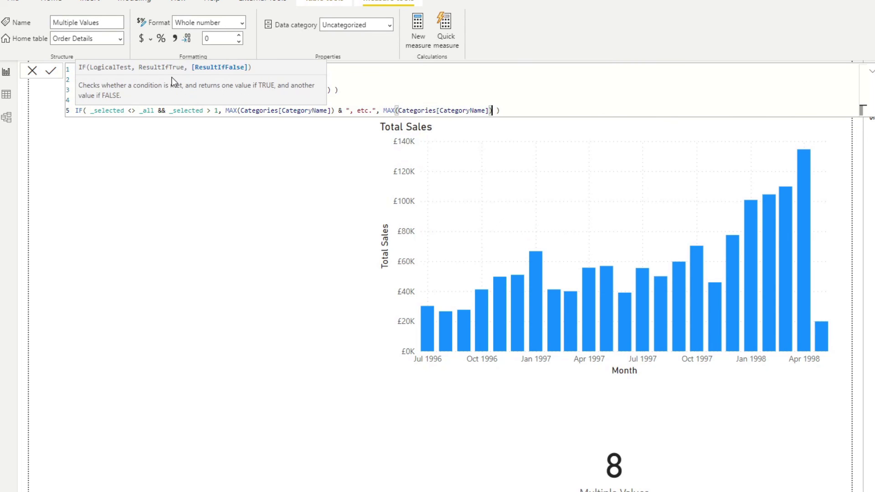
Review the IF condition and its ", etc." result in the Multiple Values formula
{"action": "left_click", "coordinate": [418, 93]}
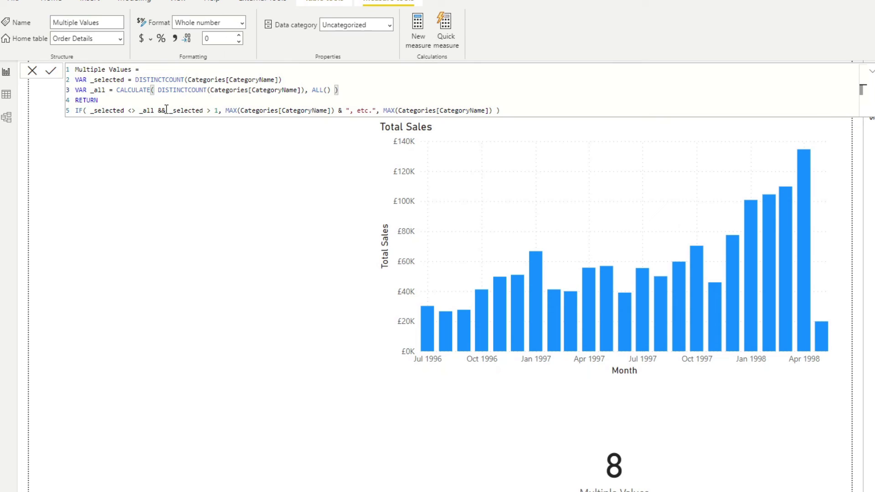
{"action": "left_click_drag", "start_coordinate": [91, 111], "coordinate": [150, 112]}
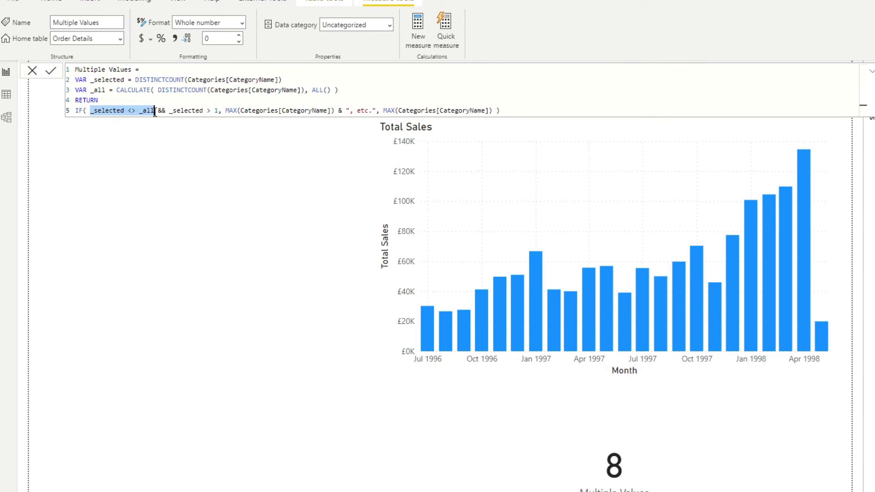
{"action": "left_click_drag", "start_coordinate": [219, 111], "coordinate": [90, 110]}
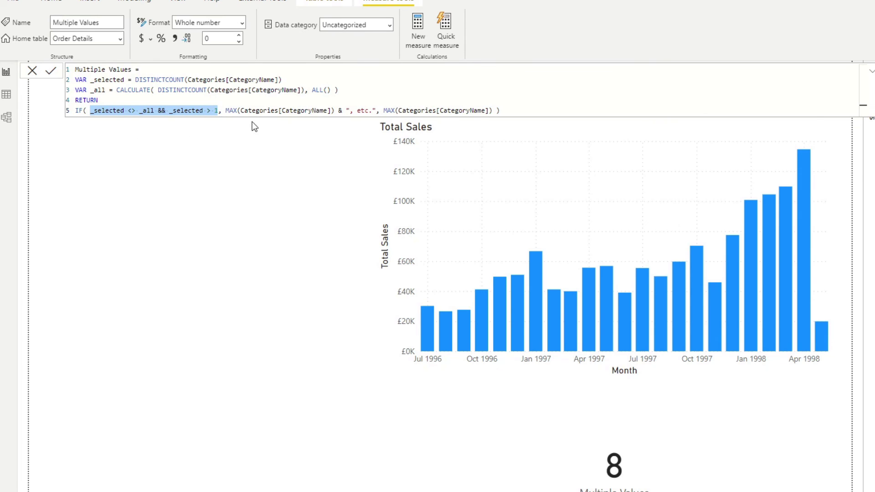
{"action": "left_click_drag", "start_coordinate": [226, 110], "coordinate": [376, 111]}
{"action": "left_click", "coordinate": [395, 111]}
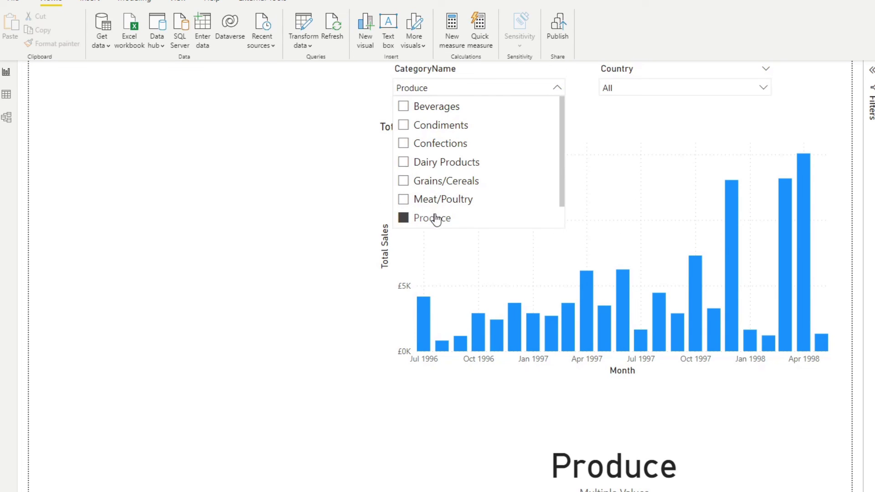
Deselect Produce and select Condiments, Confections, Dairy Products, Grains/Cereals and Meat/Poultry one at a time to test the Multiple Values card
{"action": "left_click", "coordinate": [436, 219]}
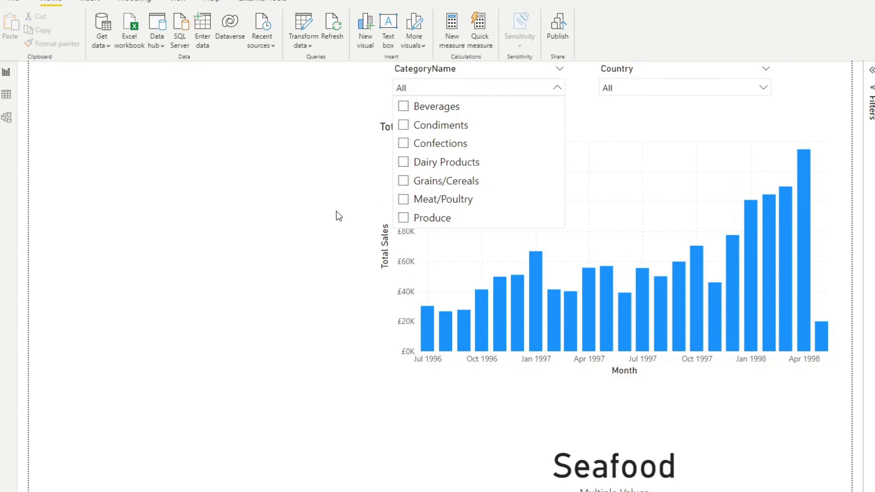
{"action": "left_click", "coordinate": [346, 166]}
{"action": "left_click", "coordinate": [438, 91]}
{"action": "left_click", "coordinate": [428, 125]}
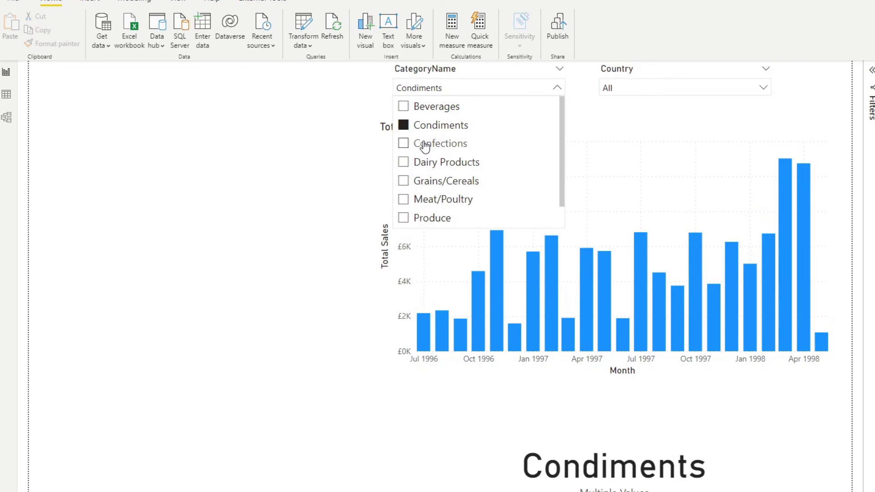
{"action": "left_click", "coordinate": [426, 144]}
{"action": "left_click", "coordinate": [428, 162]}
{"action": "left_click", "coordinate": [430, 183]}
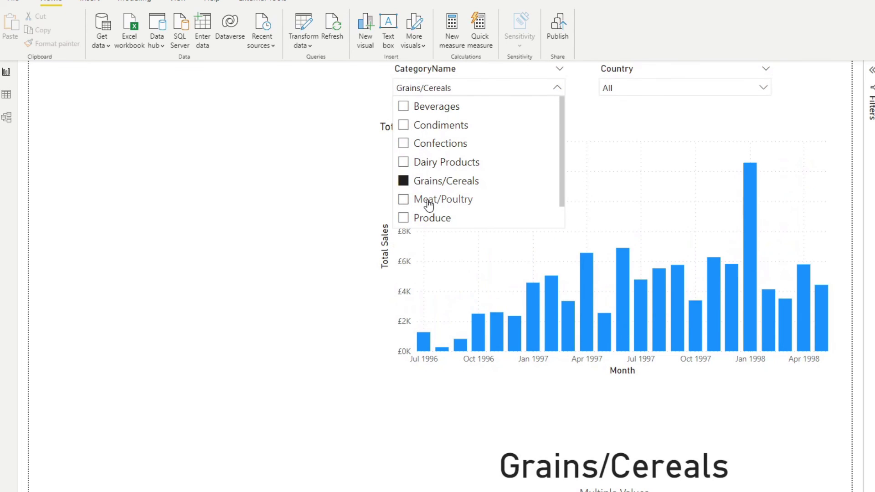
{"action": "left_click", "coordinate": [430, 201]}
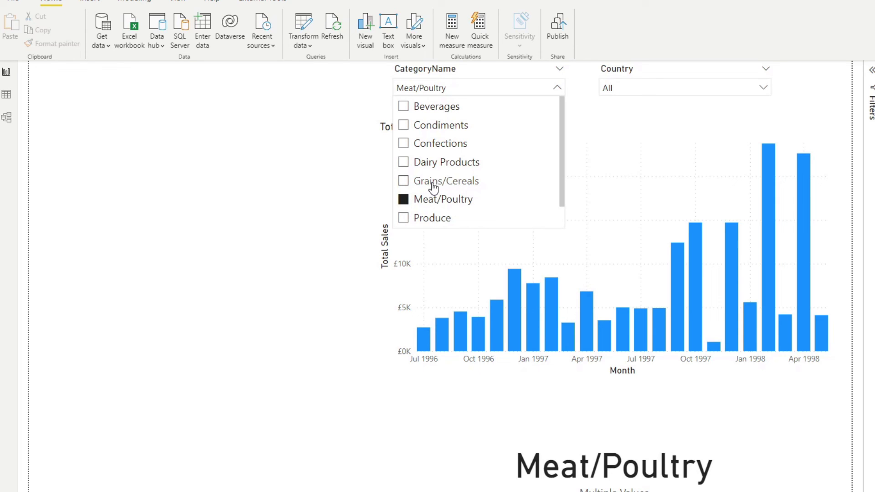
Add Grains/Cereals and Confections to the category selection and remove Meat/Poultry to test the card with multiple values
{"action": "left_click", "coordinate": [464, 184], "text": "ctrl"}
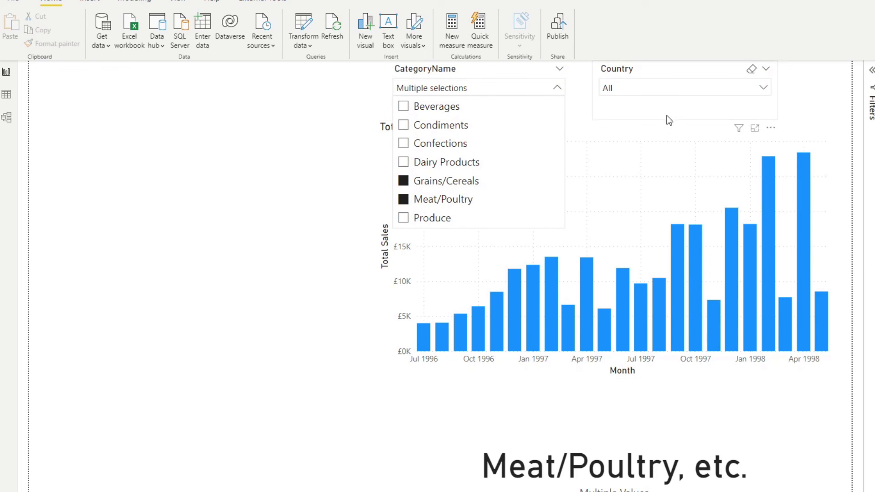
{"action": "left_click", "coordinate": [451, 145]}
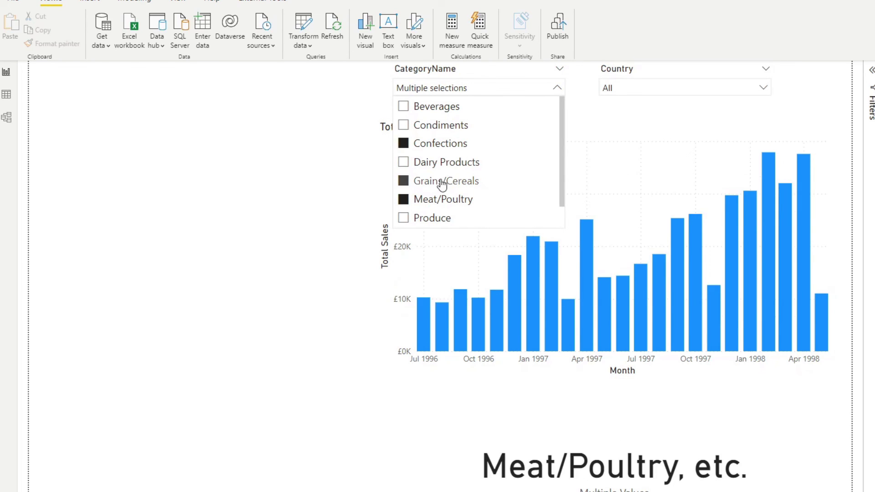
{"action": "left_click", "coordinate": [445, 182]}
{"action": "left_click", "coordinate": [447, 199]}
{"action": "left_click", "coordinate": [448, 179]}
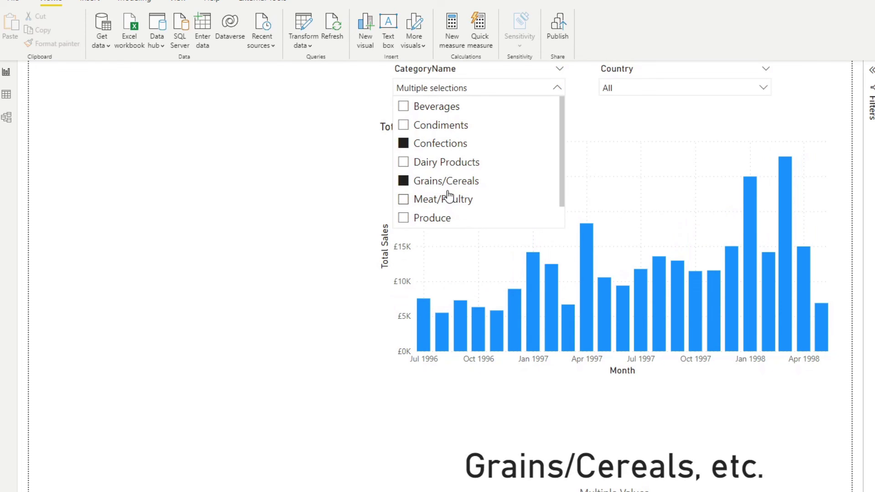
Swap Grains/Cereals for Meat/Poultry and Produce in the category slicer to check the card, and clear the whole selection
{"action": "left_click", "coordinate": [452, 181]}
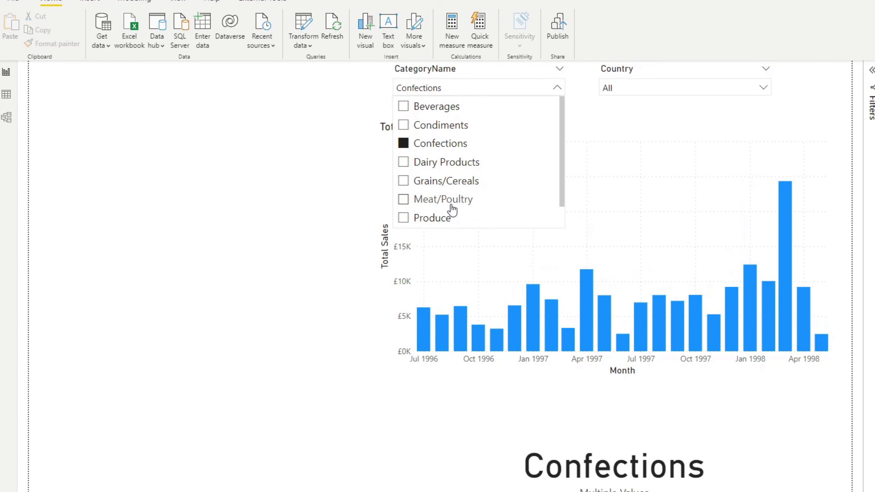
{"action": "left_click", "coordinate": [448, 201]}
{"action": "left_click", "coordinate": [445, 218]}
{"action": "scroll", "coordinate": [444, 212], "scroll_direction": "down", "scroll_amount": 1}
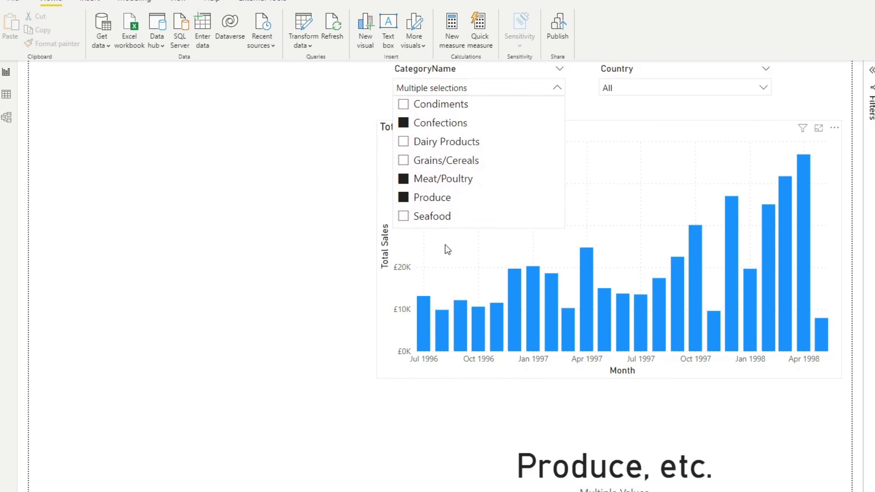
{"action": "left_click", "coordinate": [438, 197]}
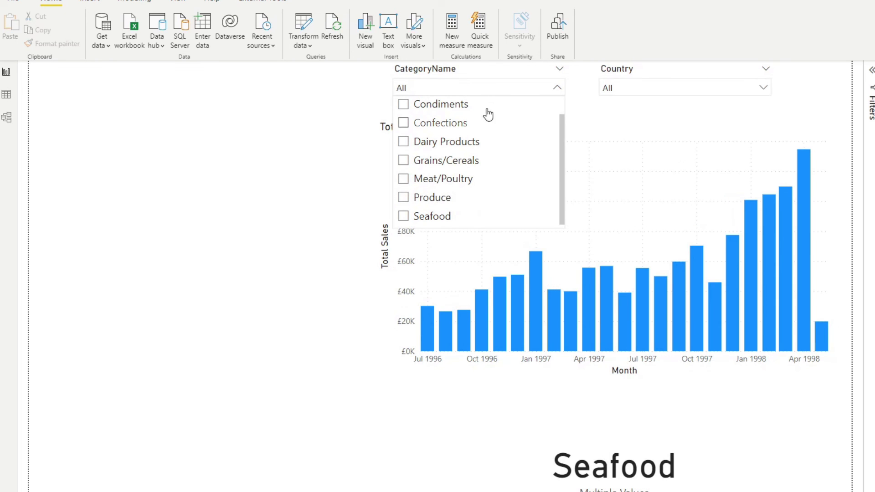
{"action": "left_click", "coordinate": [492, 91]}
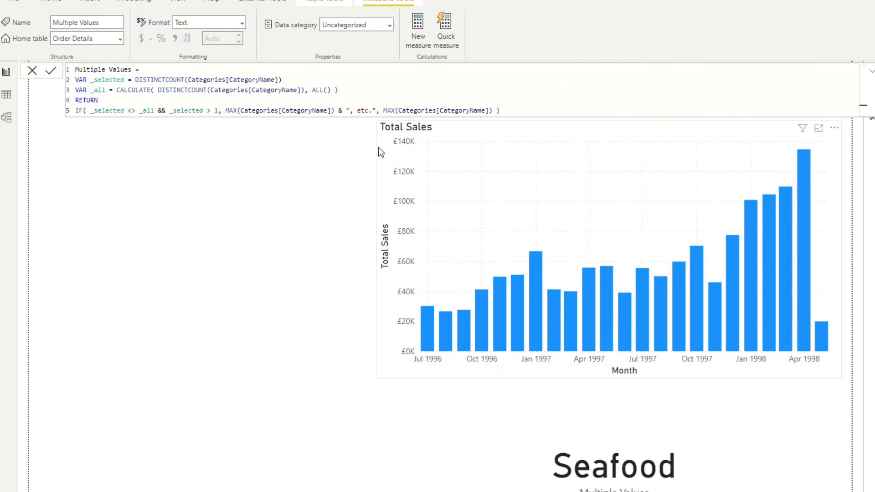
Replace the IF's false result with SELECTEDVALUE(Categories[CategoryName]) and commit the Multiple Values formula
{"action": "left_click_drag", "start_coordinate": [492, 111], "coordinate": [385, 111]}
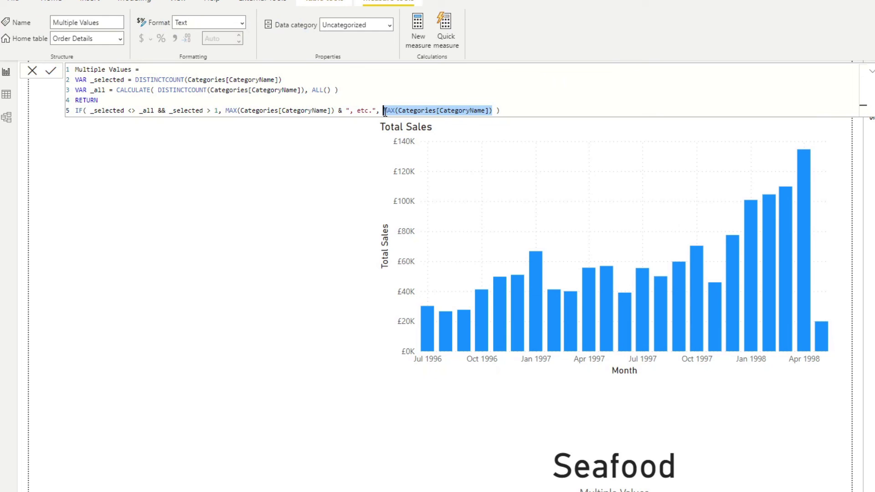
{"action": "type", "text": "SELECTEDV"}
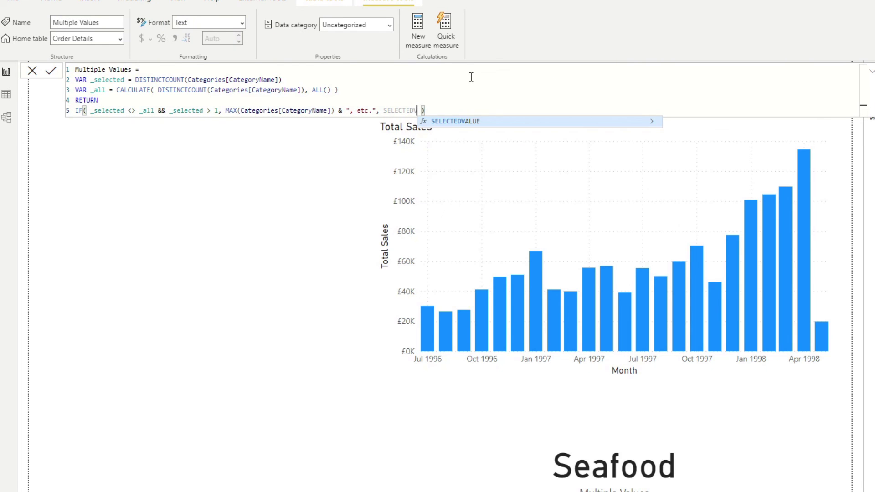
{"action": "key", "text": "Tab"}
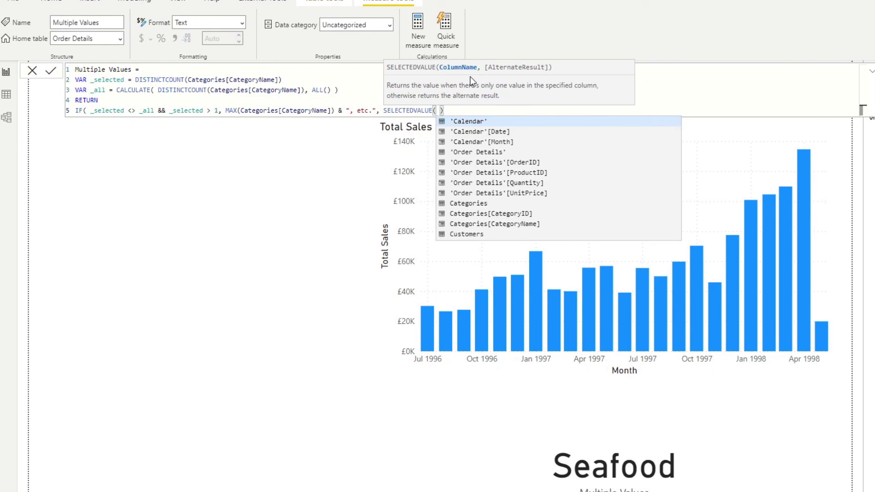
{"action": "type", "text": "cATE"}
{"action": "key", "text": "Down"}
{"action": "key", "text": "Down"}
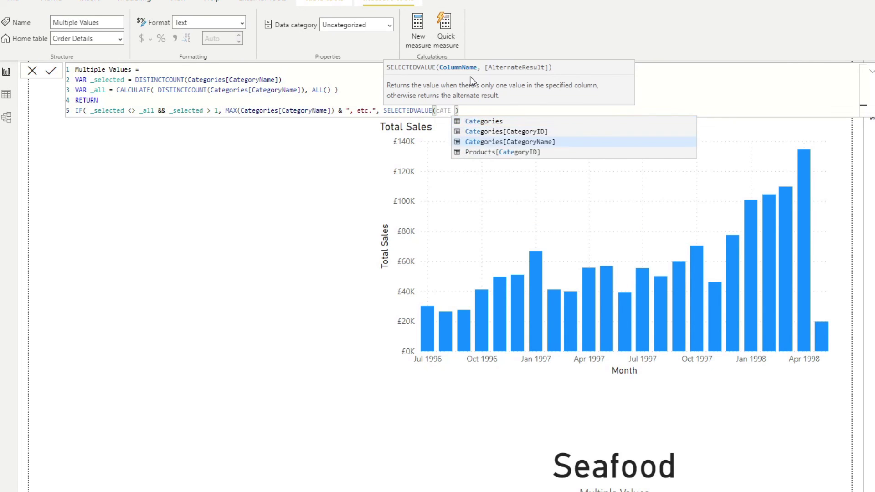
{"action": "key", "text": "Tab"}
{"action": "key", "text": "Return"}
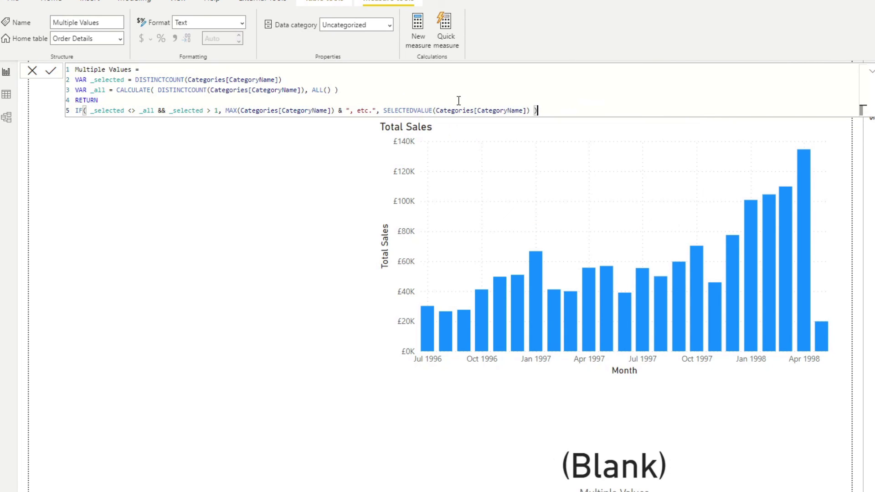
Retest the card with Confections, Dairy Products and Meat/Poultry singly, and with Grains/Cereals and Dairy Products added to the category selection
{"action": "left_click", "coordinate": [441, 89]}
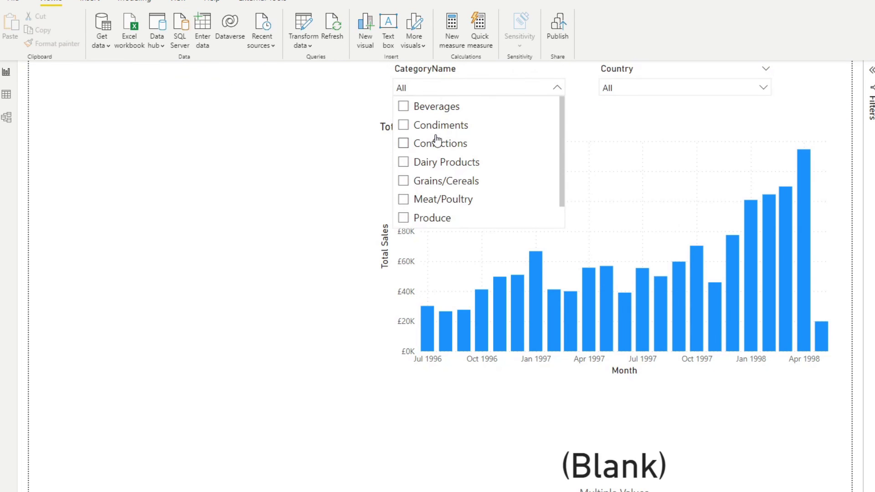
{"action": "left_click", "coordinate": [409, 143]}
{"action": "left_click", "coordinate": [409, 163]}
{"action": "left_click", "coordinate": [434, 196]}
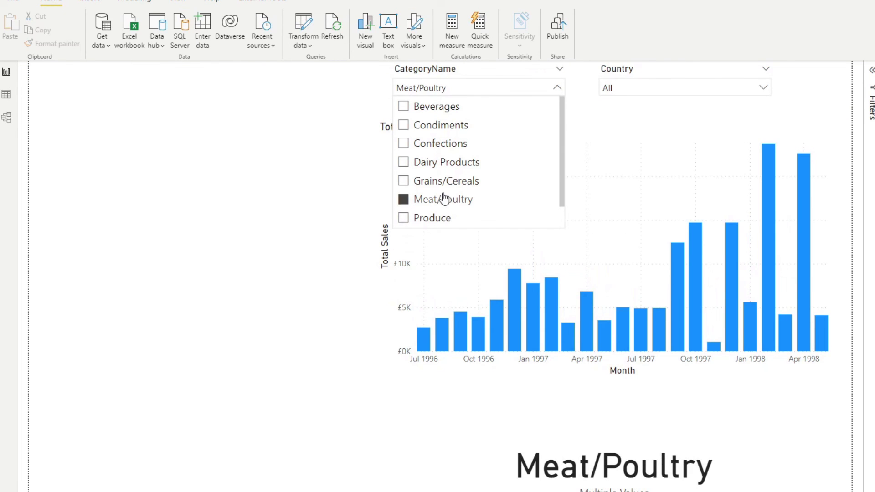
{"action": "left_click", "coordinate": [444, 181], "text": "ctrl"}
{"action": "left_click", "coordinate": [449, 165], "text": "ctrl"}
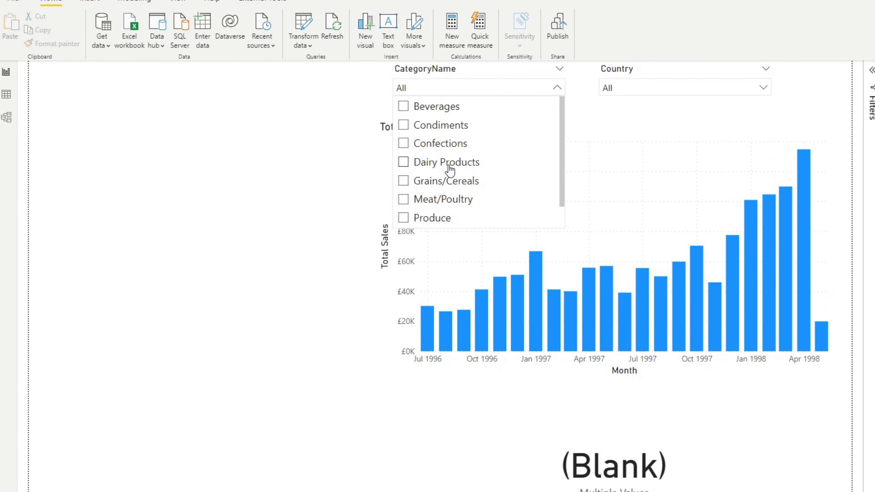
Finish the Visual Title measure, using _selected, _all and _category2 variables to append ", etc" for multiple categories, and commit it
{"action": "left_click", "coordinate": [272, 332]}
{"action": "left_click", "coordinate": [498, 122]}
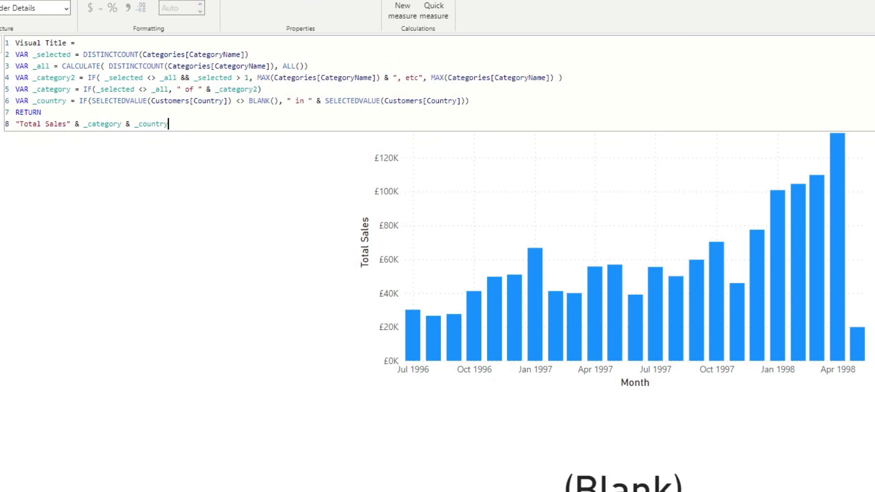
{"action": "left_click", "coordinate": [301, 214]}
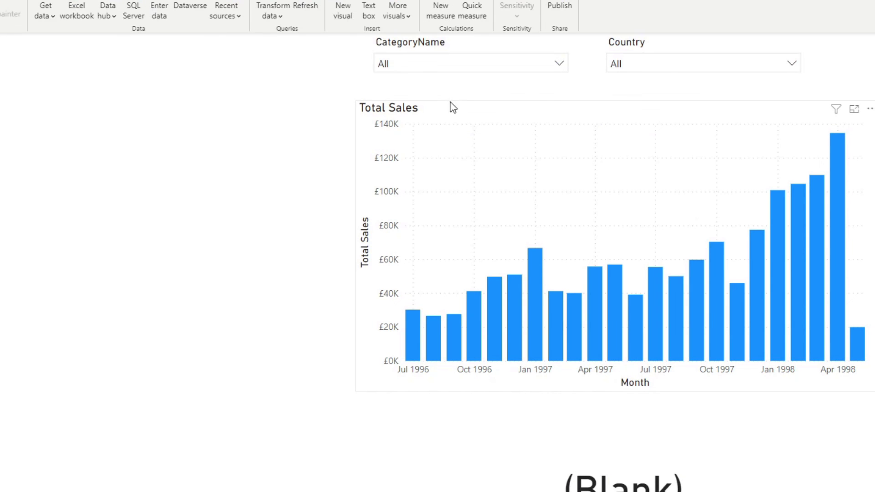
Test the chart title by selecting Condiments in the category slicer and adding Confections to the selection
{"action": "left_click", "coordinate": [480, 63]}
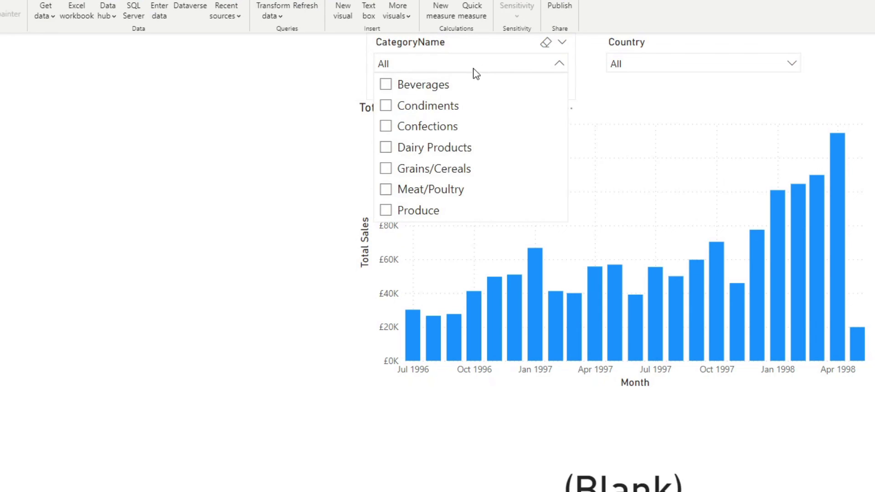
{"action": "left_click", "coordinate": [428, 103]}
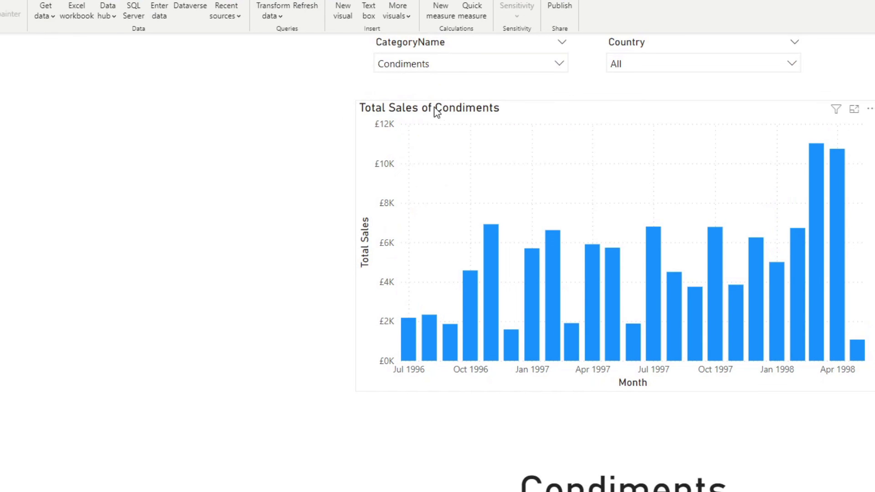
{"action": "left_click", "coordinate": [440, 65]}
{"action": "left_click", "coordinate": [434, 125], "text": "ctrl"}
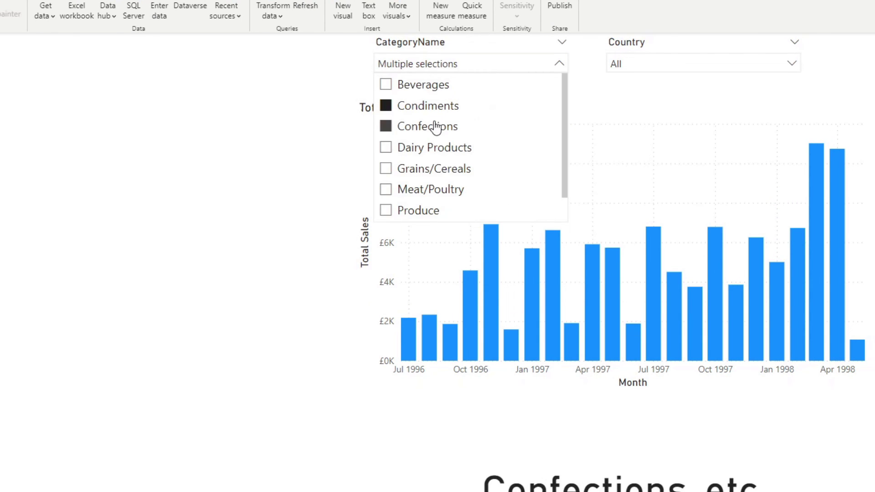
{"action": "left_click", "coordinate": [306, 111]}
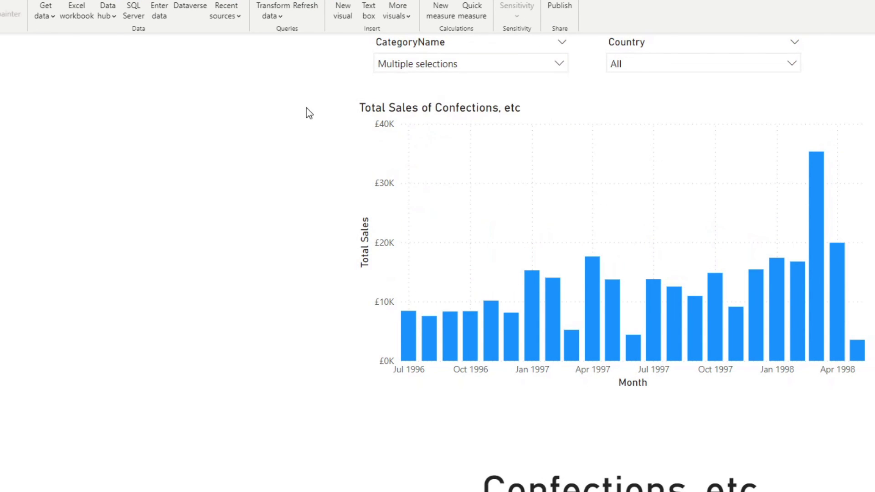
Filter the country slicer to Austria to check the chart title with multiple categories and one country
{"action": "left_click", "coordinate": [652, 65]}
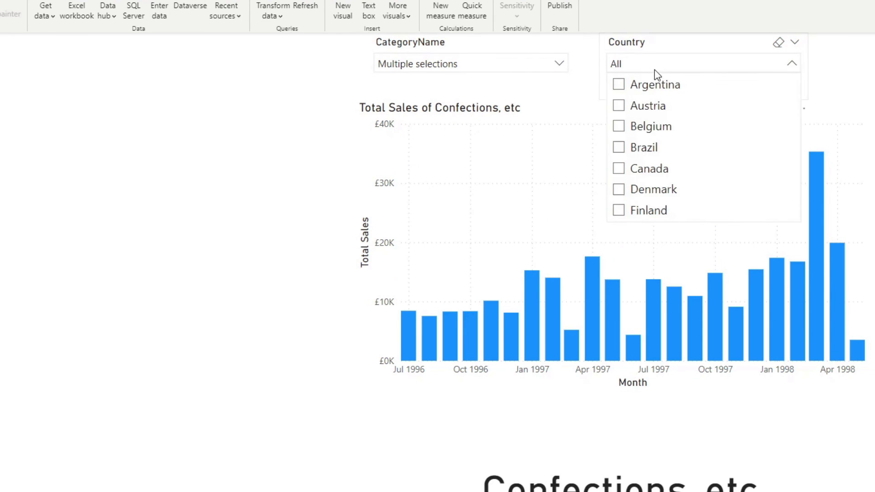
{"action": "left_click", "coordinate": [651, 110]}
{"action": "left_click", "coordinate": [590, 95]}
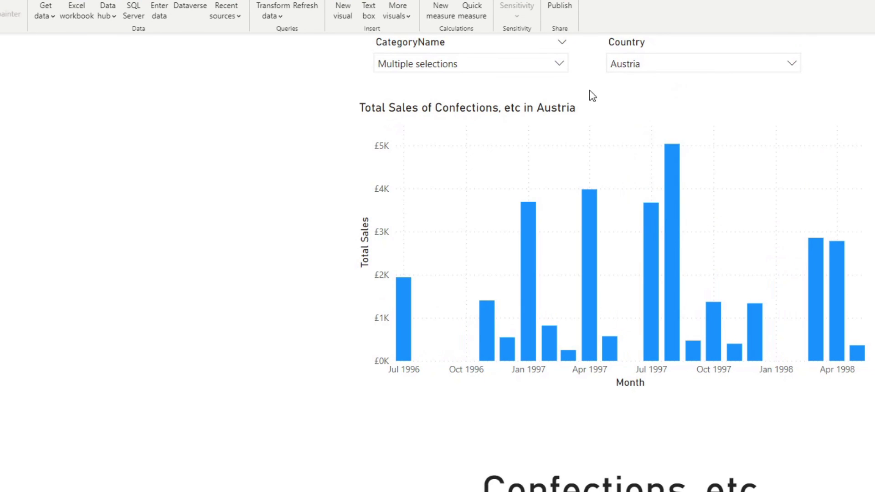